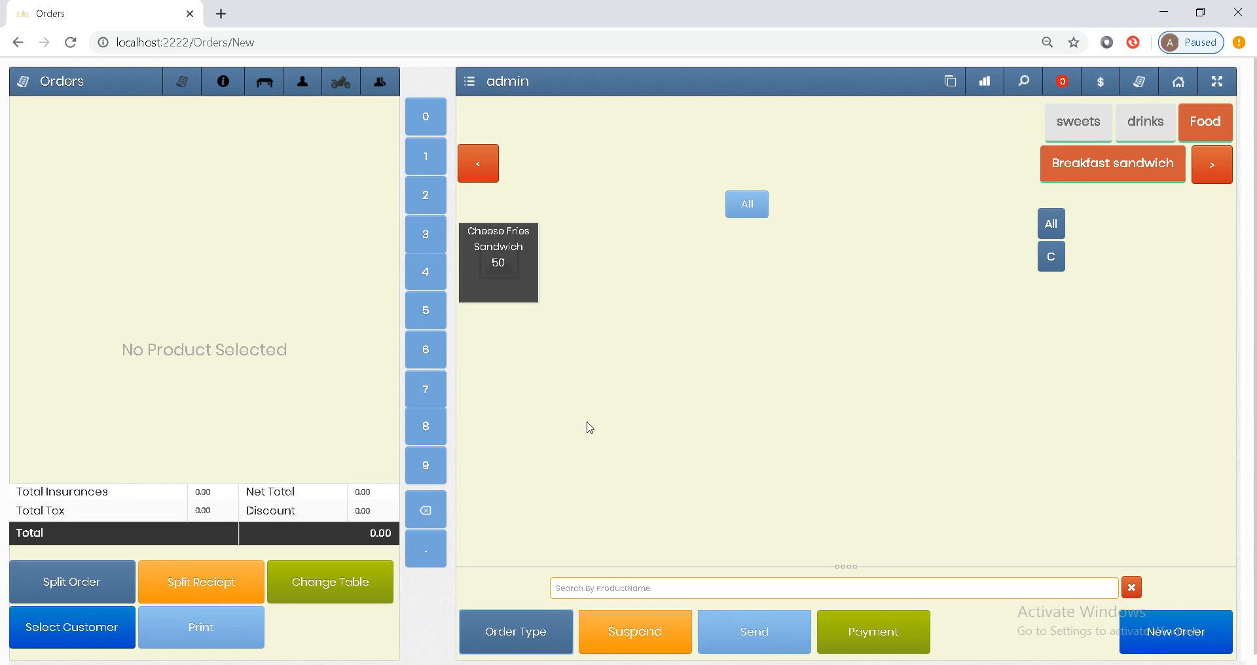
- Make the new order a dine-in order assigned to table 1
click(517, 633)
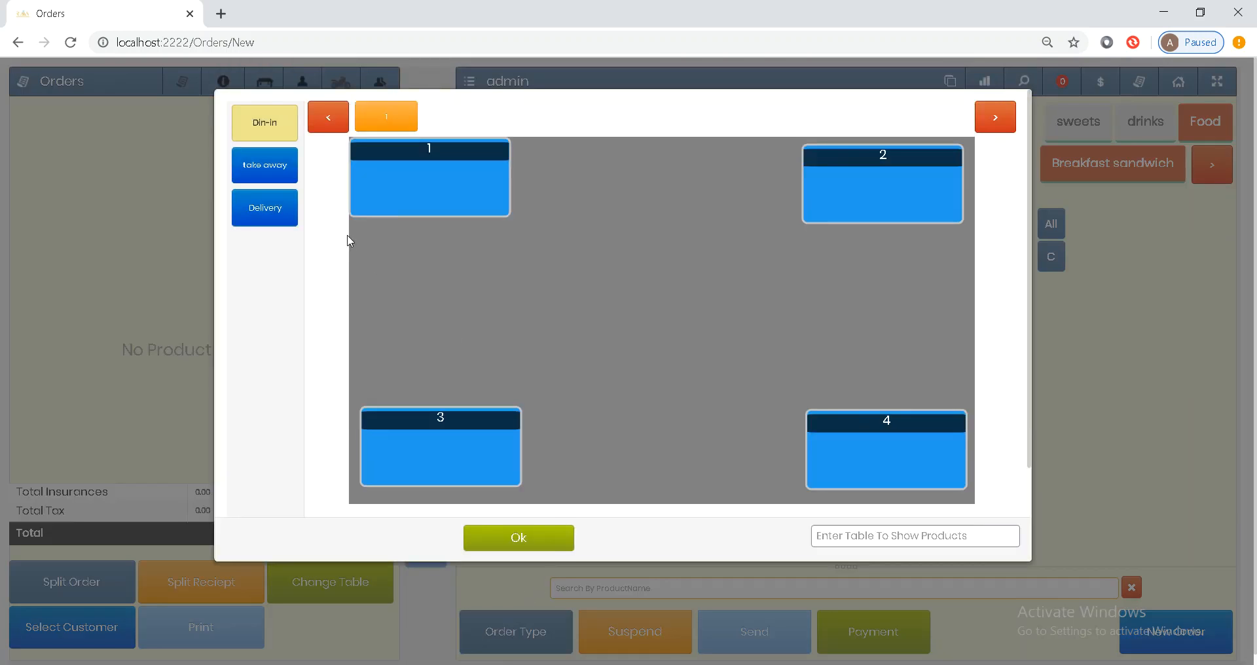
click(251, 131)
click(386, 183)
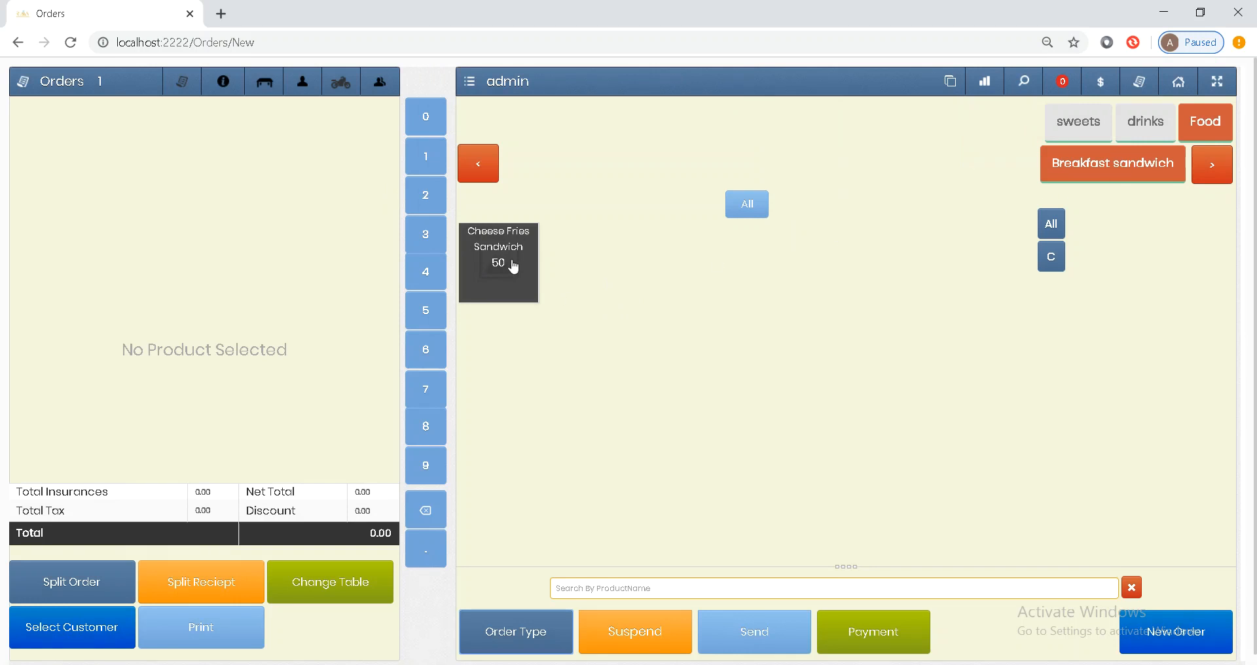
- Add a Cheese Fries Sandwich and 5 Orange juice, removing an accidental Mango juice
double_click(514, 267)
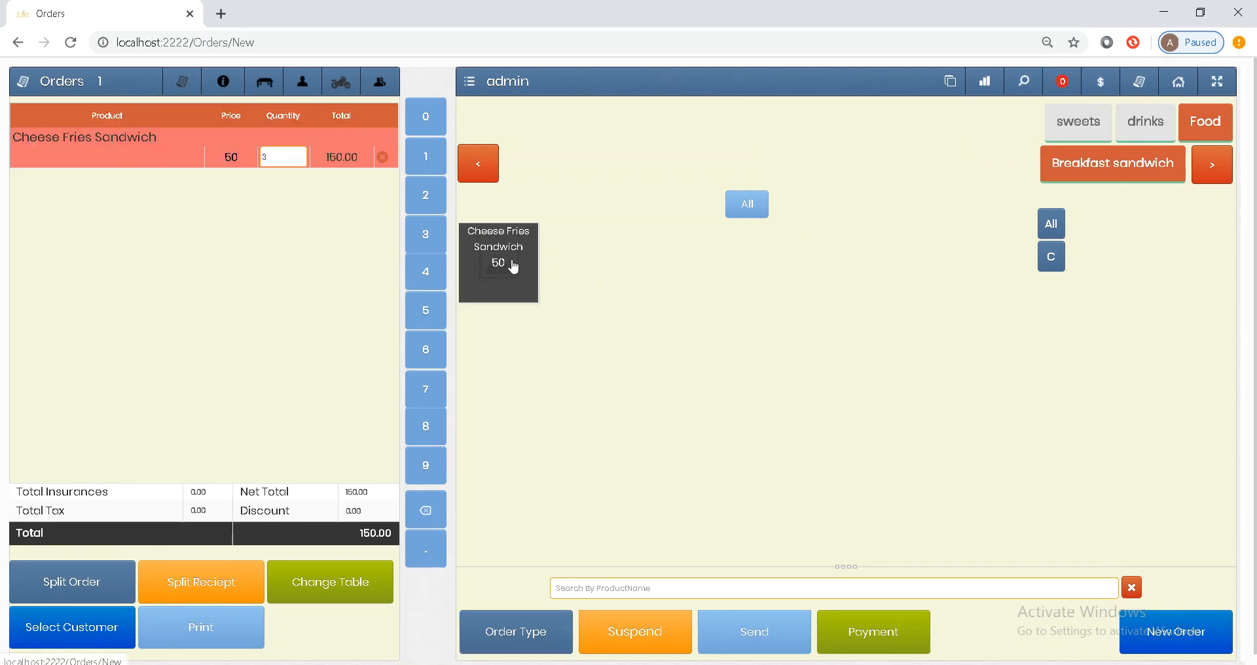
click(1152, 142)
double_click(523, 246)
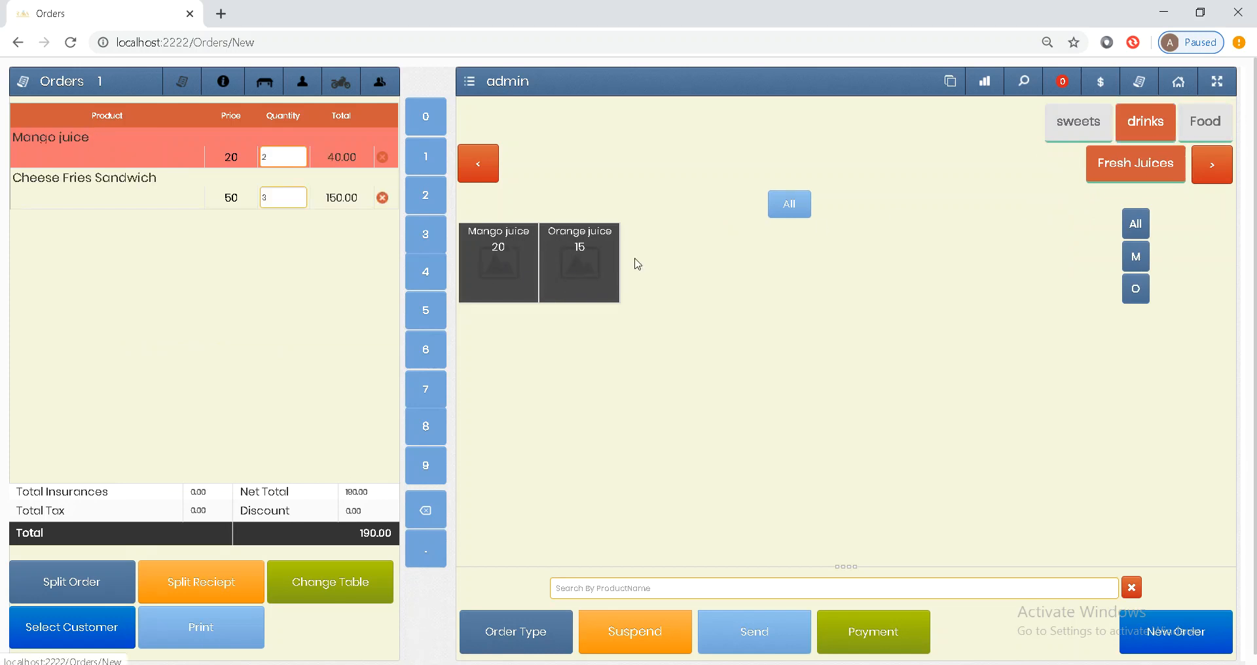
click(383, 159)
double_click(593, 273)
click(592, 274)
click(591, 274)
click(591, 274)
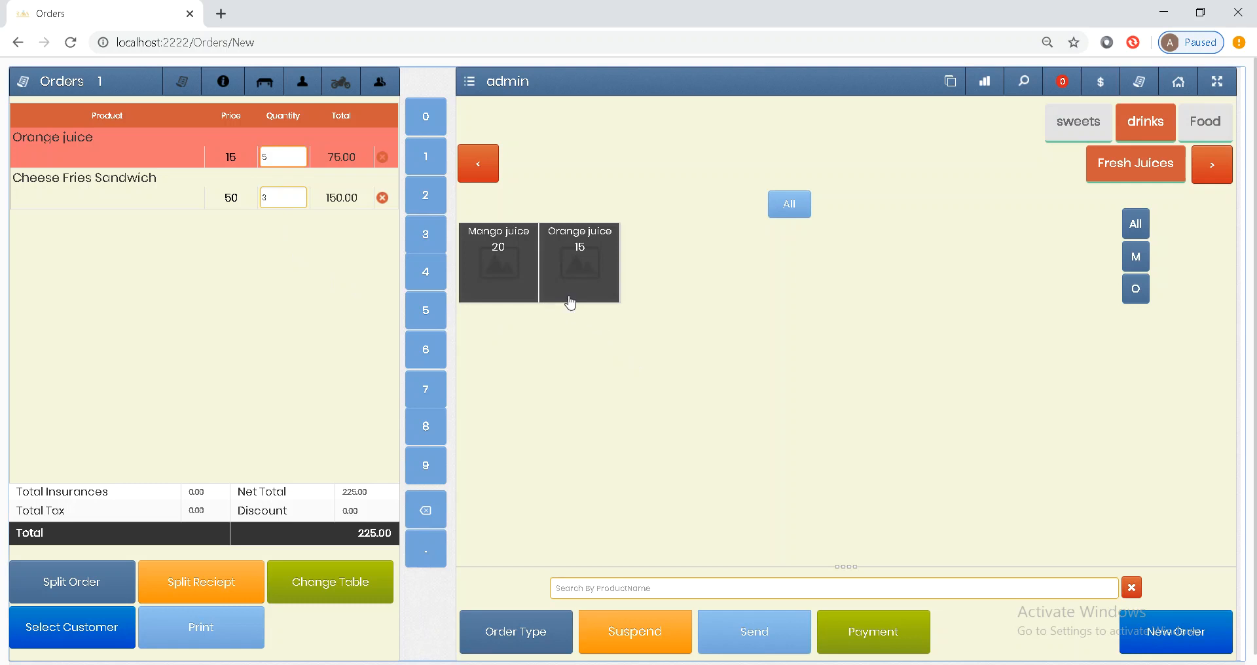
- Bring Cheese Fries Sandwich to 4 and open the Orange juice line's notes editor
click(1204, 134)
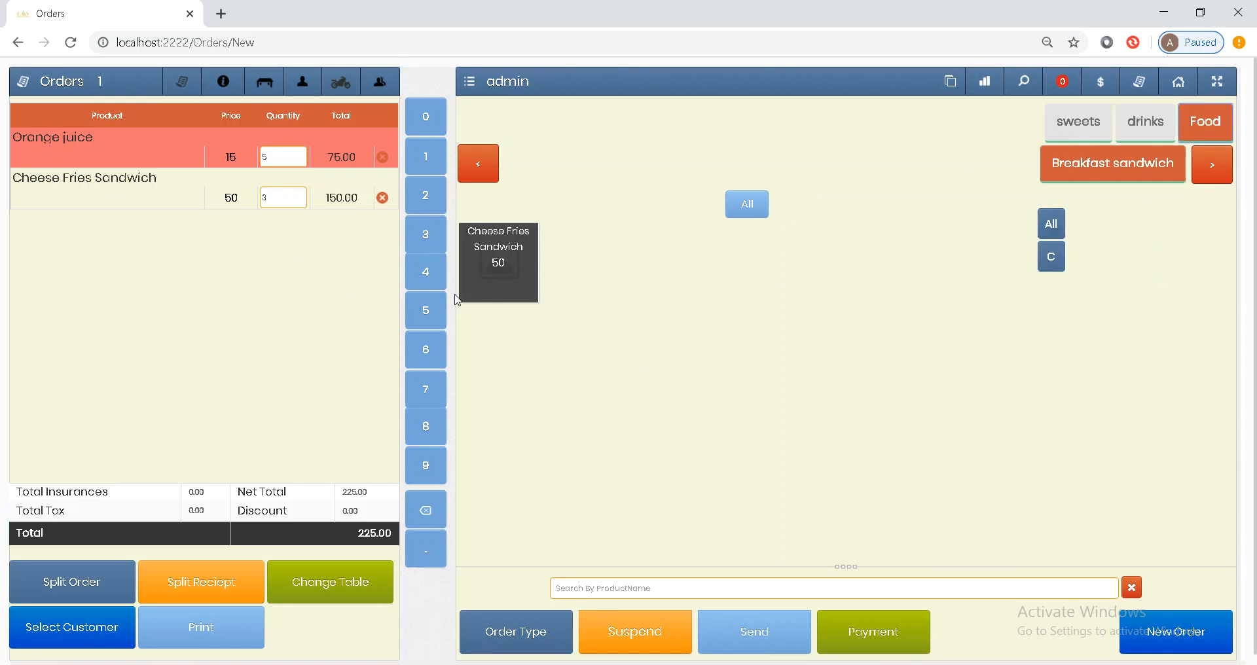
click(495, 281)
click(180, 149)
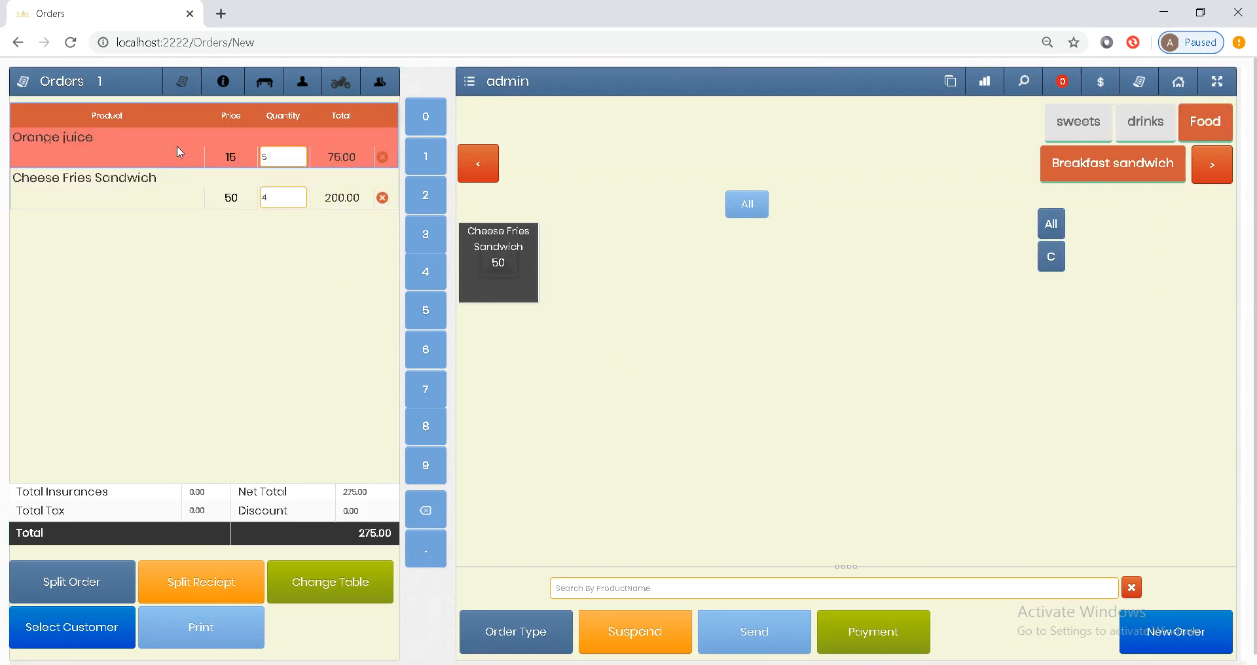
double_click(171, 145)
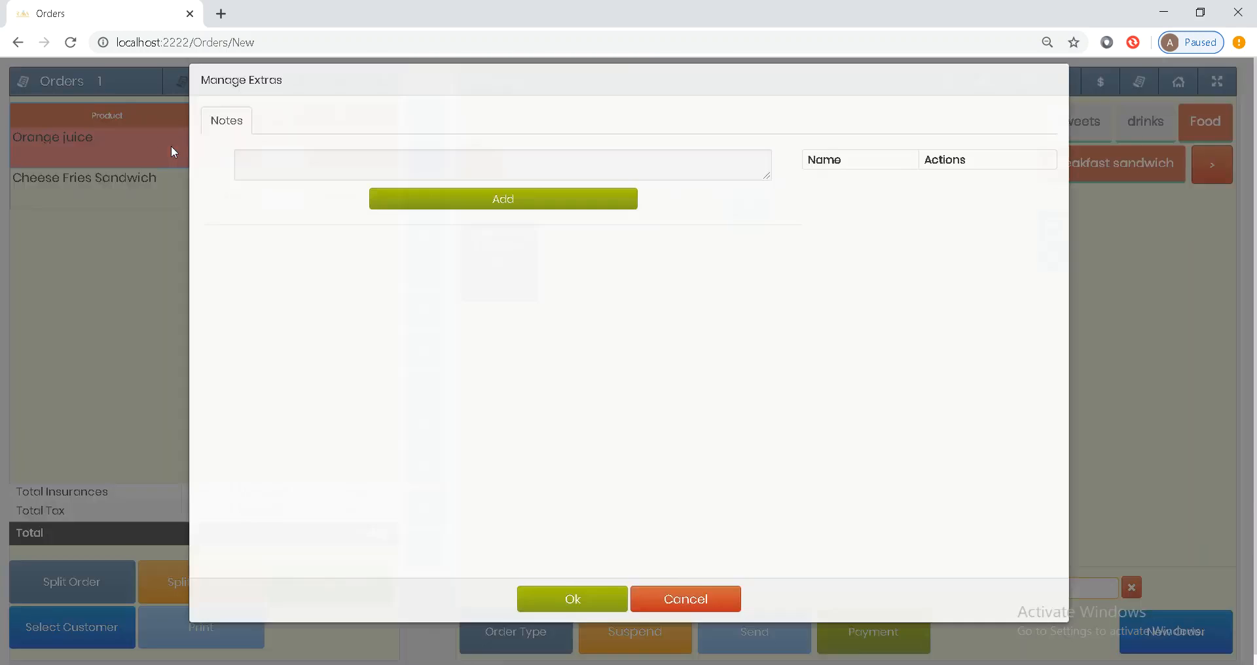
- Create the note 'S' in Manage Extras and attach it to the Orange juice
click(276, 175)
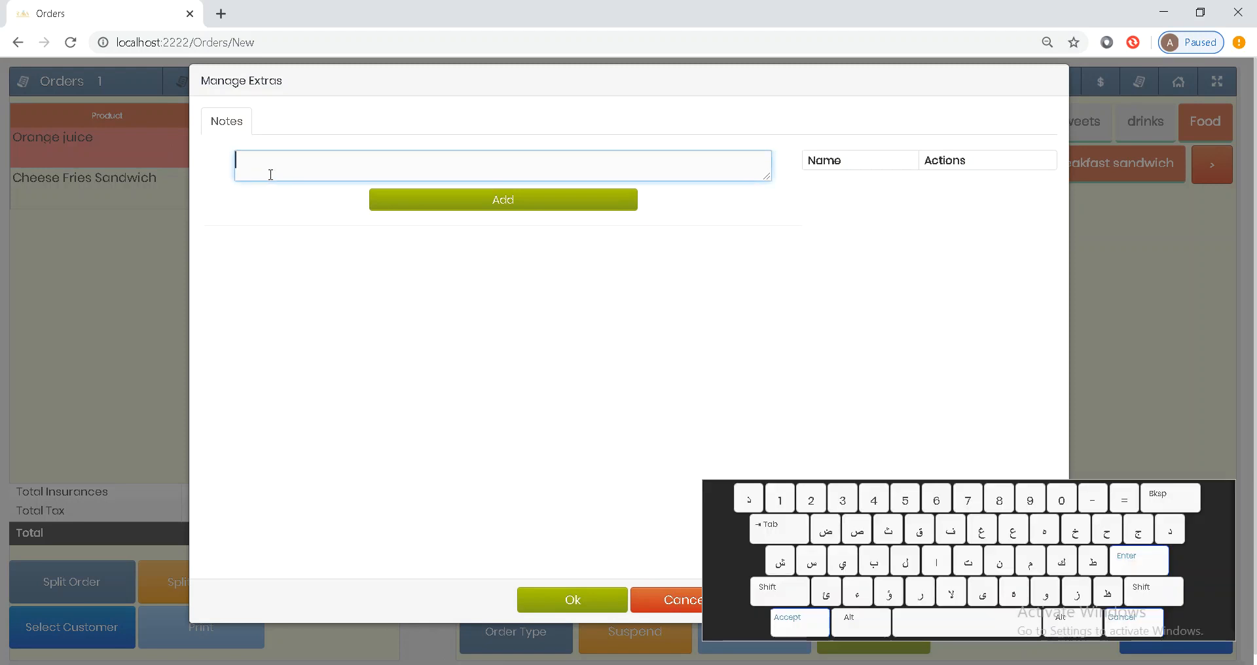
text(ببب)
key(BackSpace)
text(SSD)
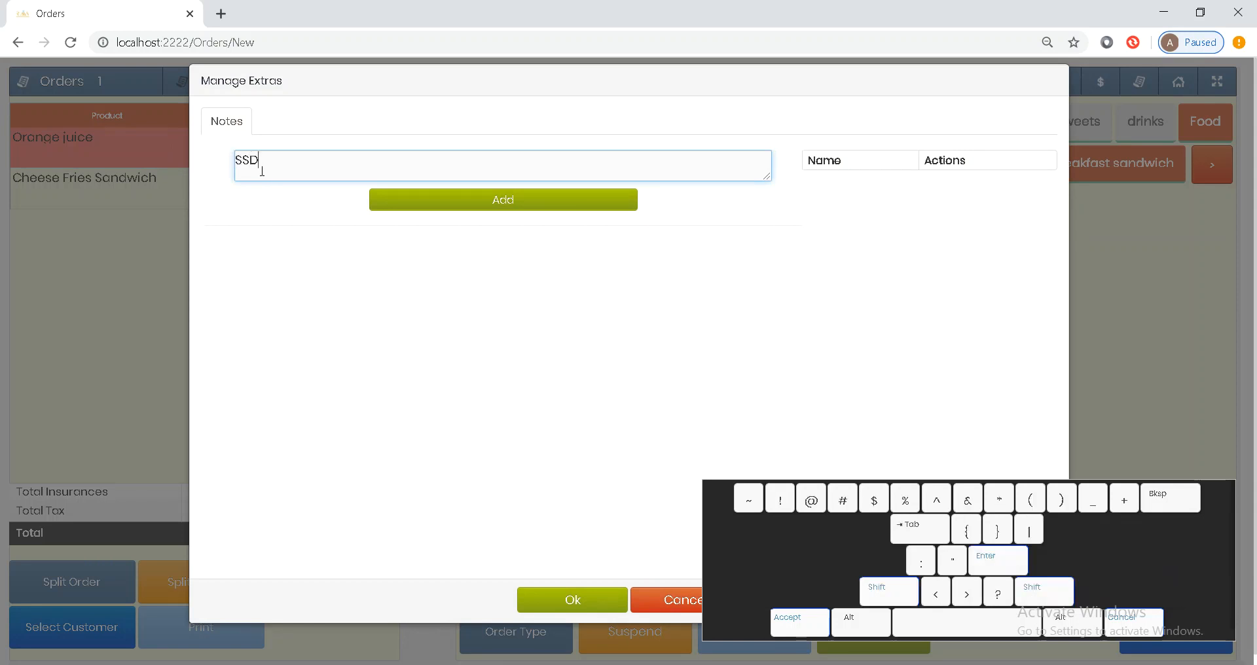
key(BackSpace)
key(BackSpace)
click(398, 201)
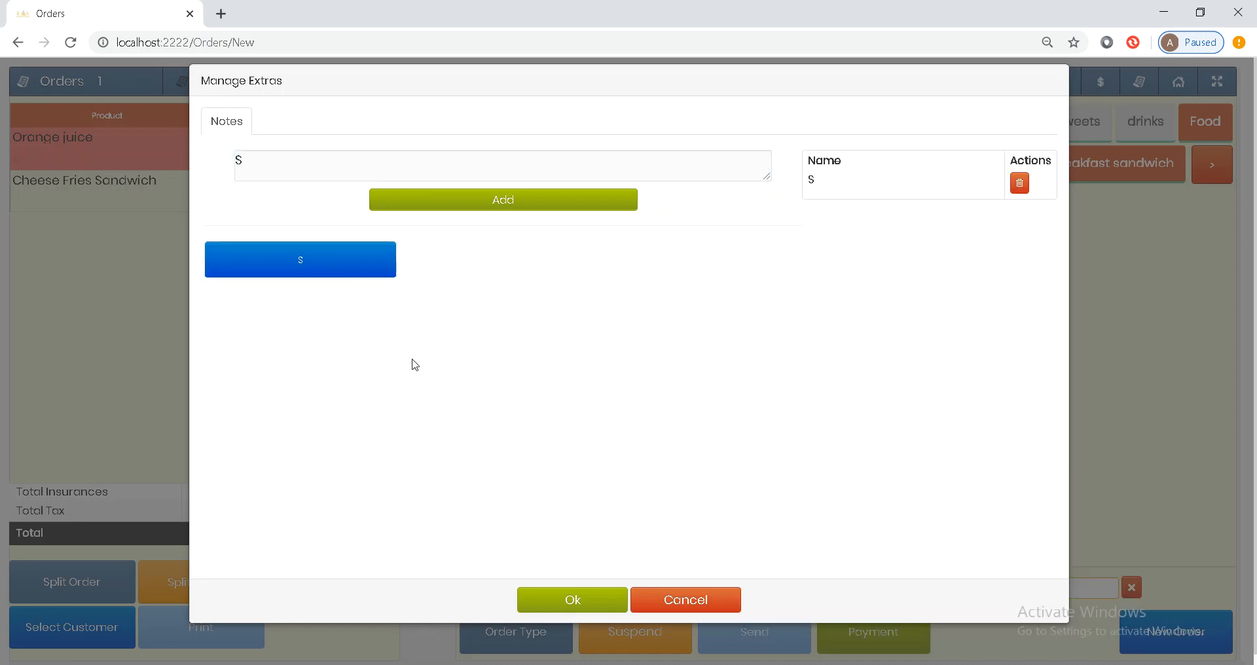
click(351, 280)
click(612, 600)
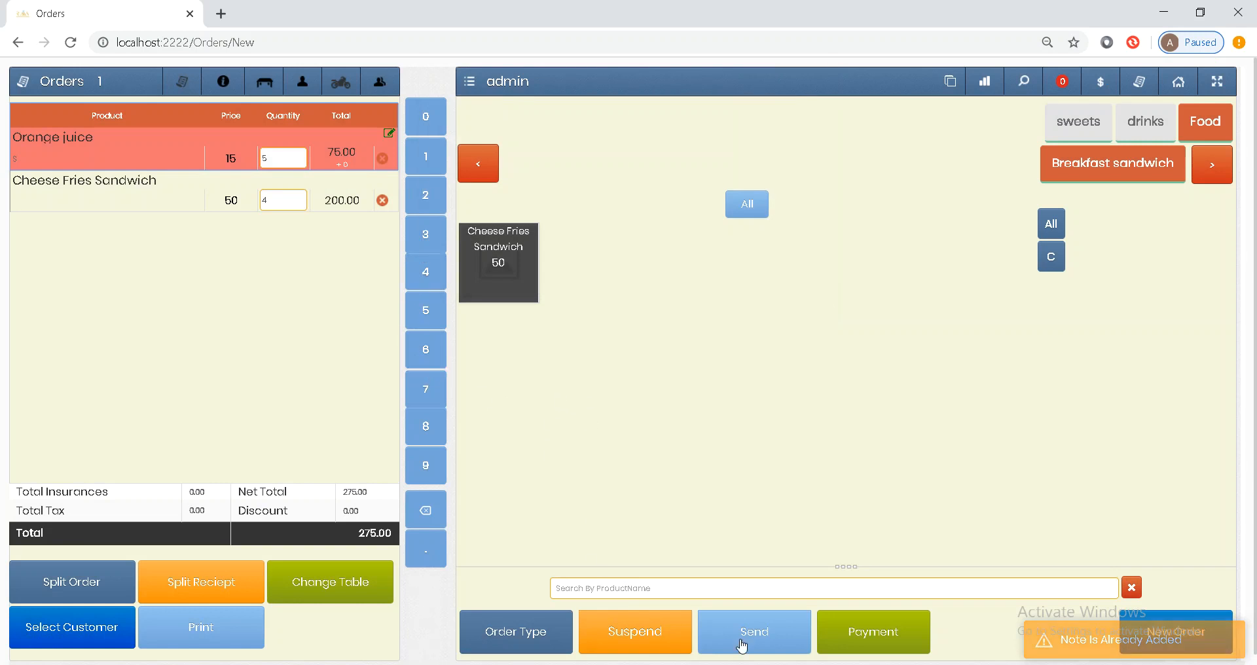
- Send table 1's order to save it, then reload it from the table picker
click(770, 637)
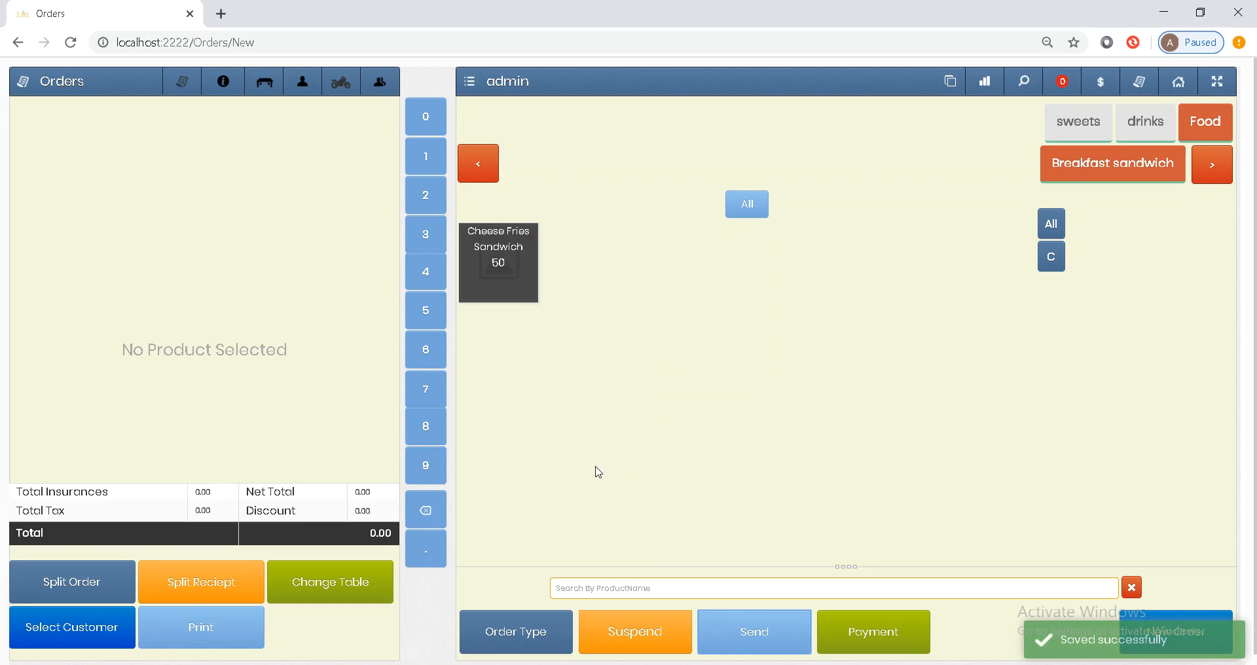
click(511, 625)
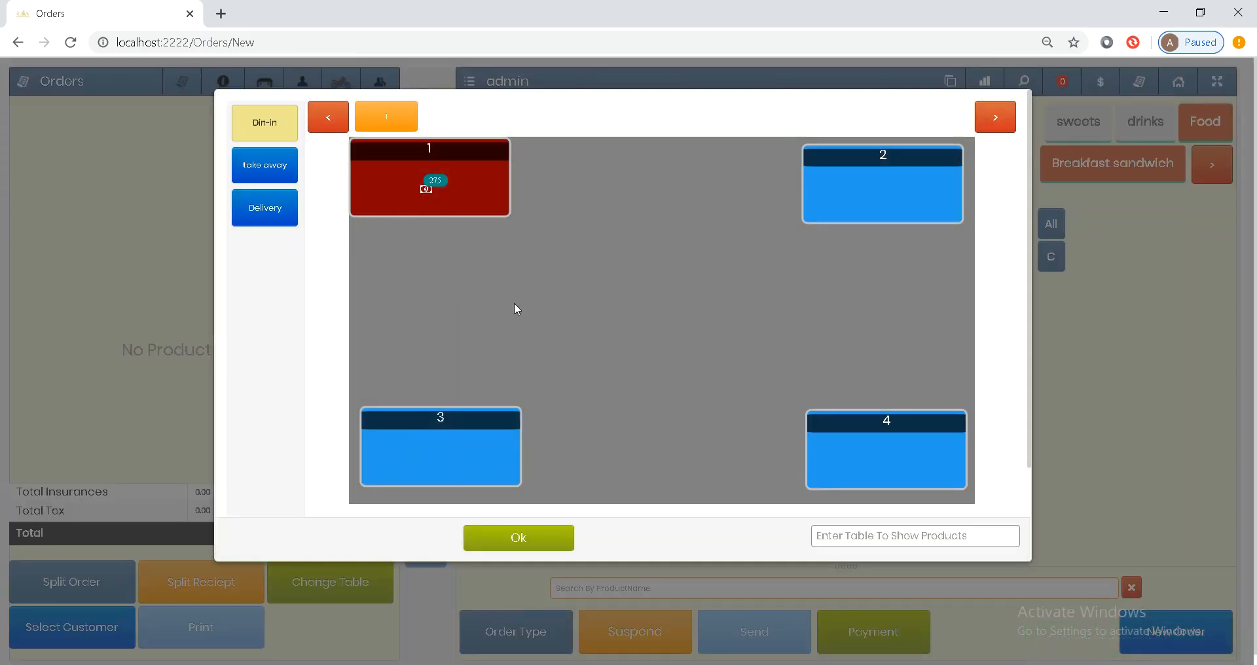
click(469, 187)
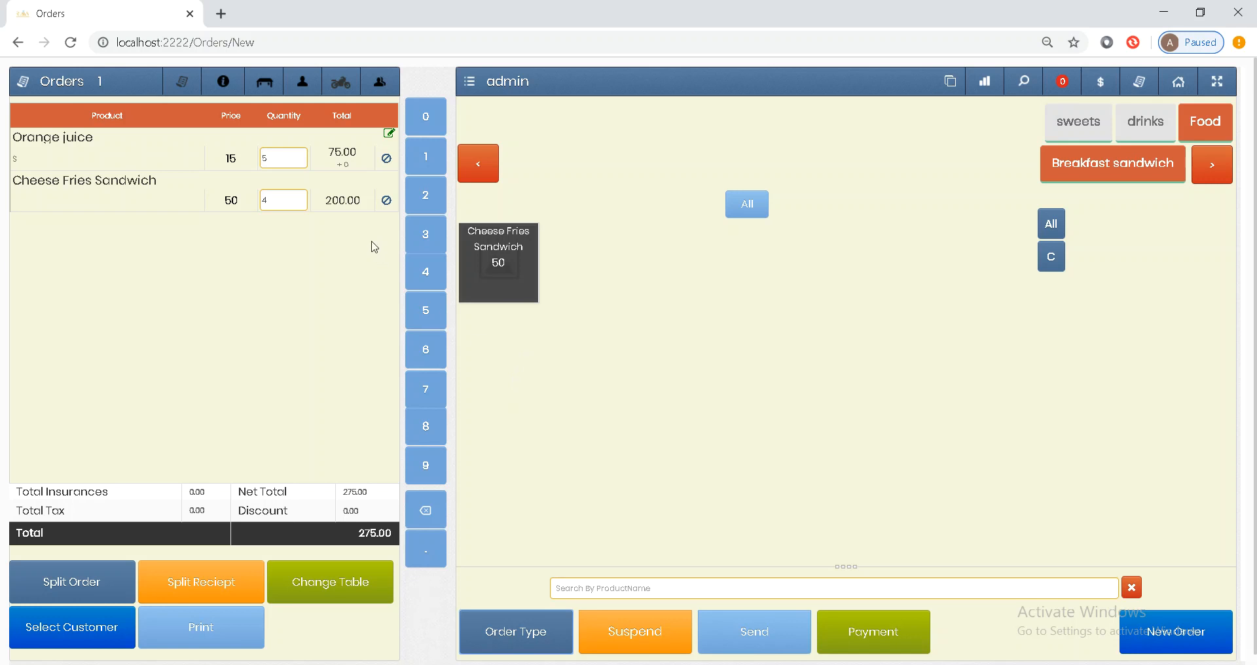
- Cancel 1 Cheese Fries Sandwich with reason 'test', leaving 3 and 225.00, and send
click(387, 204)
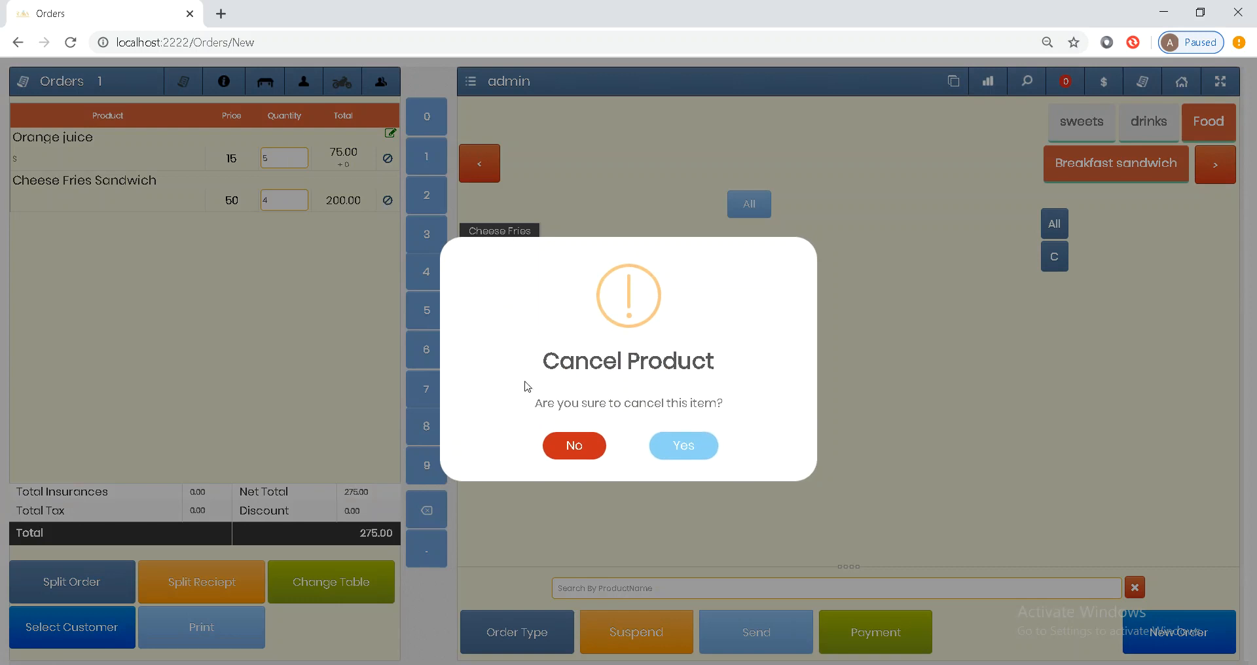
click(681, 446)
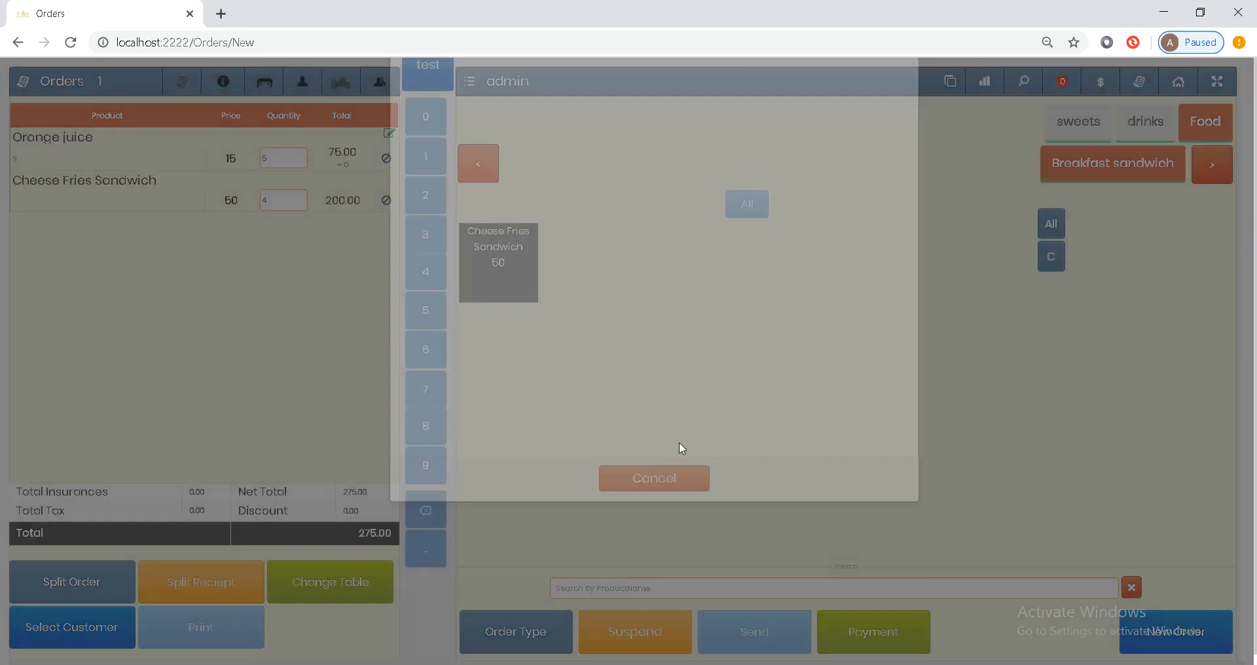
click(467, 117)
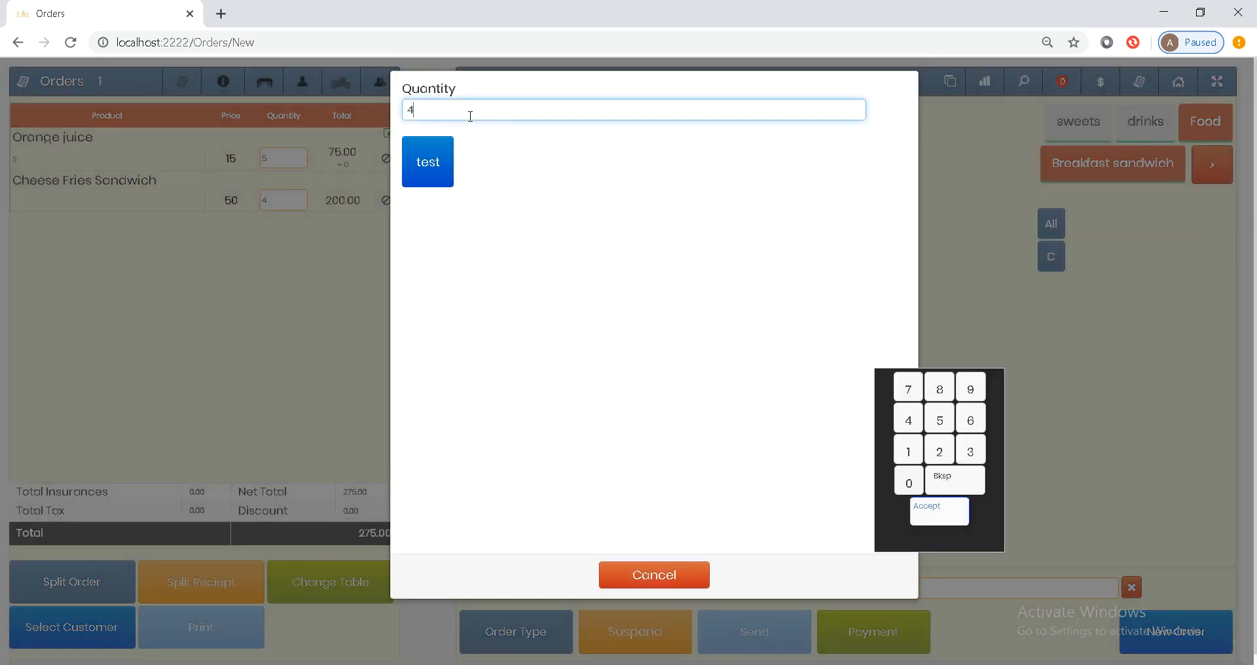
key(BackSpace)
click(429, 166)
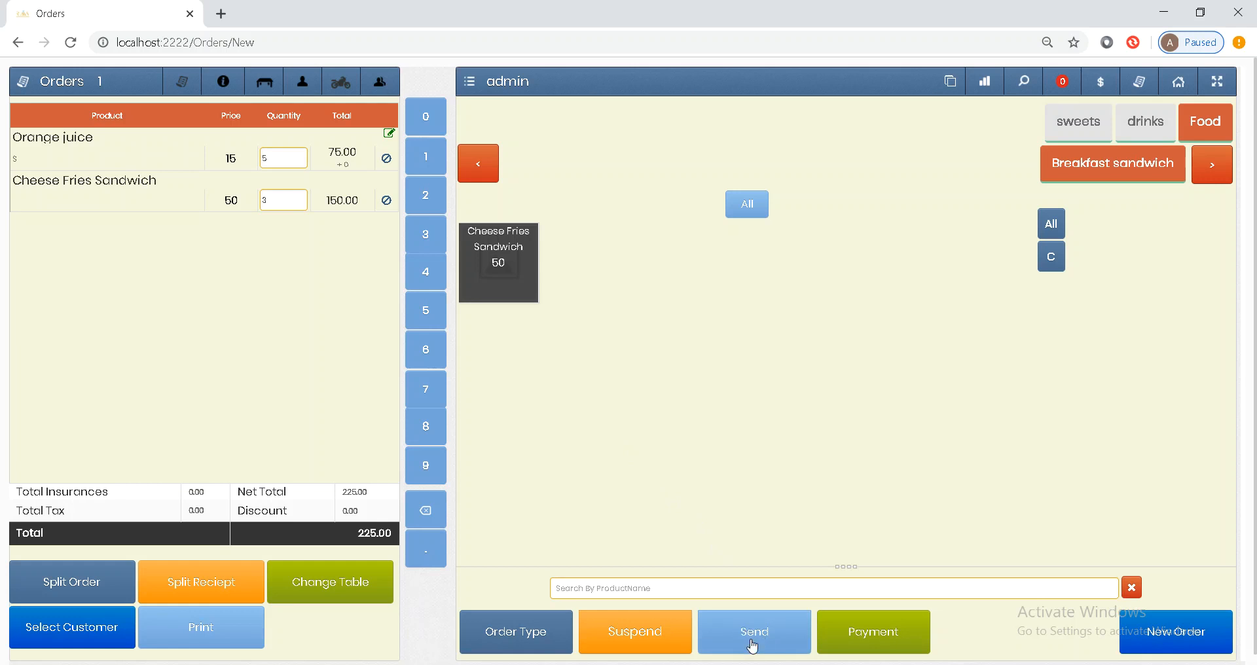
click(783, 643)
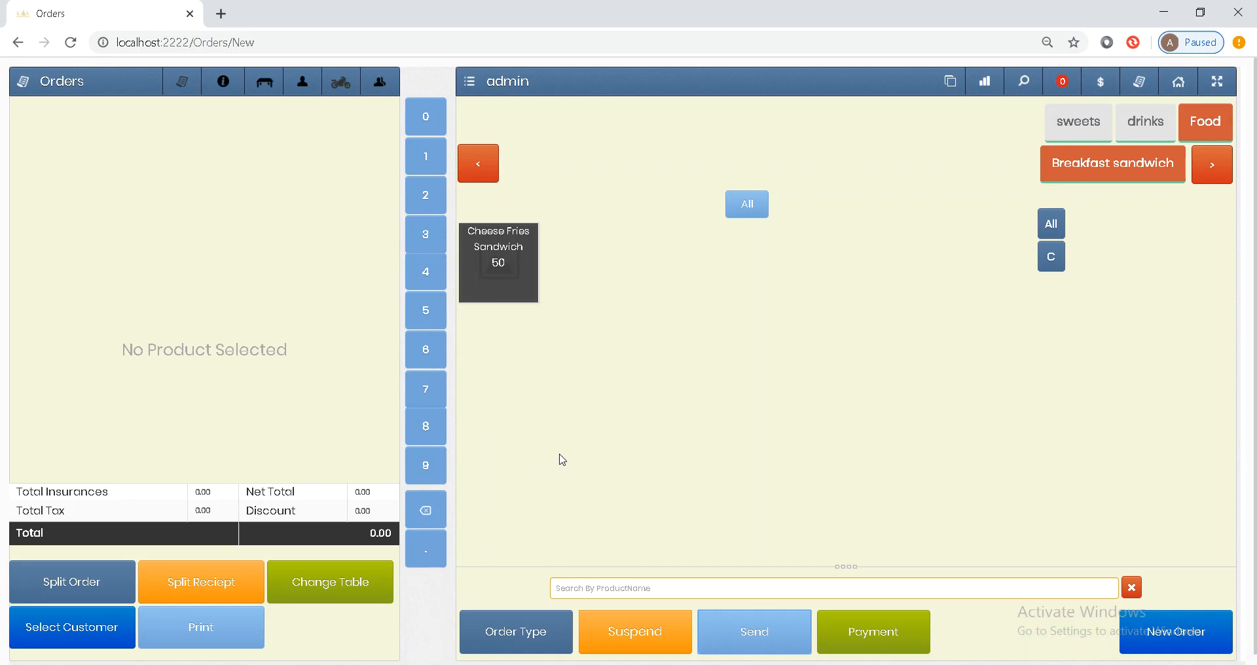
- Reload table 1's order, move it to table 2, and send it
click(518, 640)
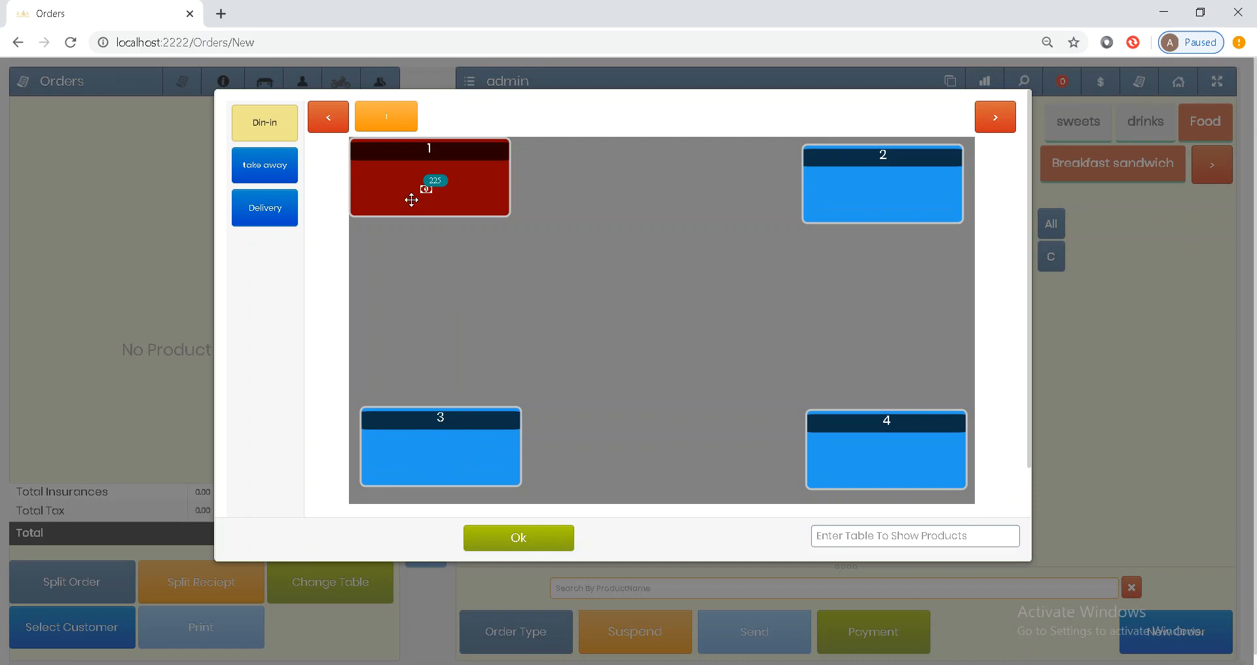
click(433, 192)
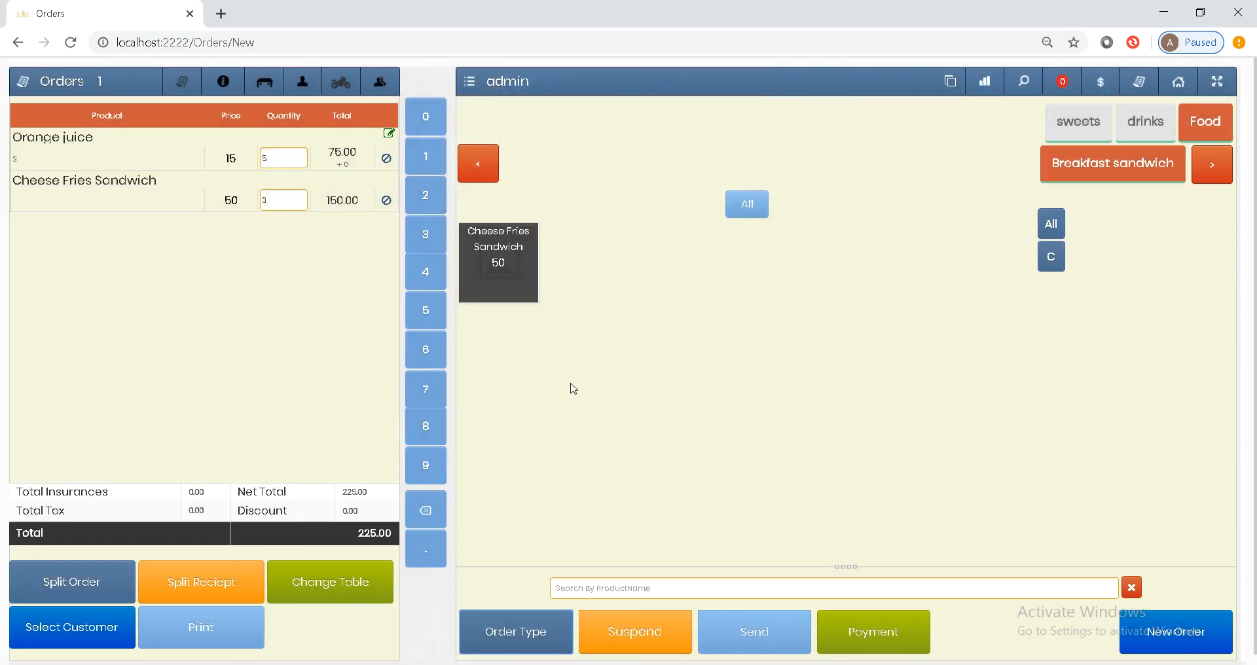
click(353, 574)
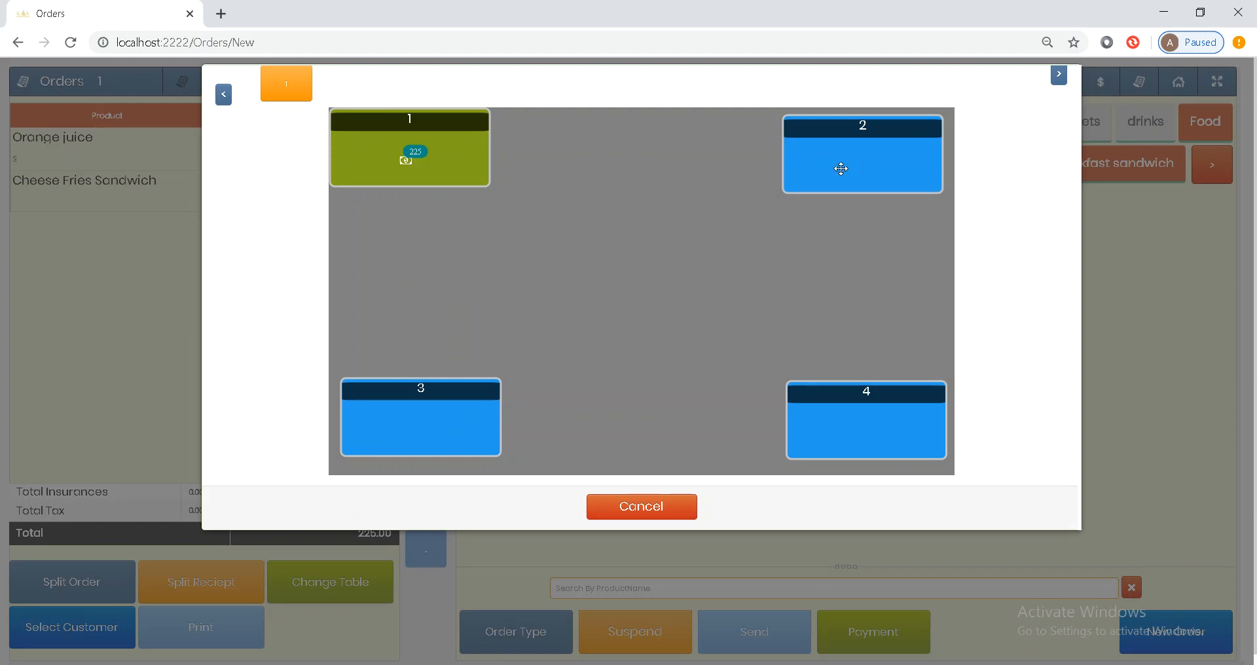
click(841, 168)
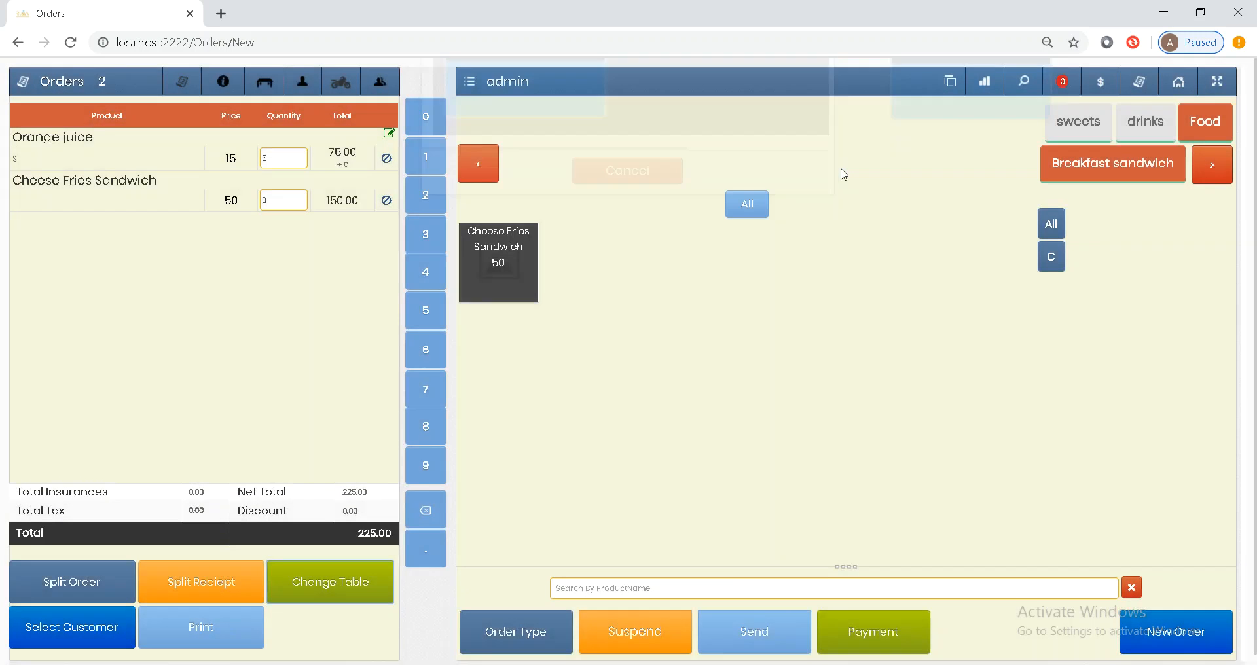
click(761, 643)
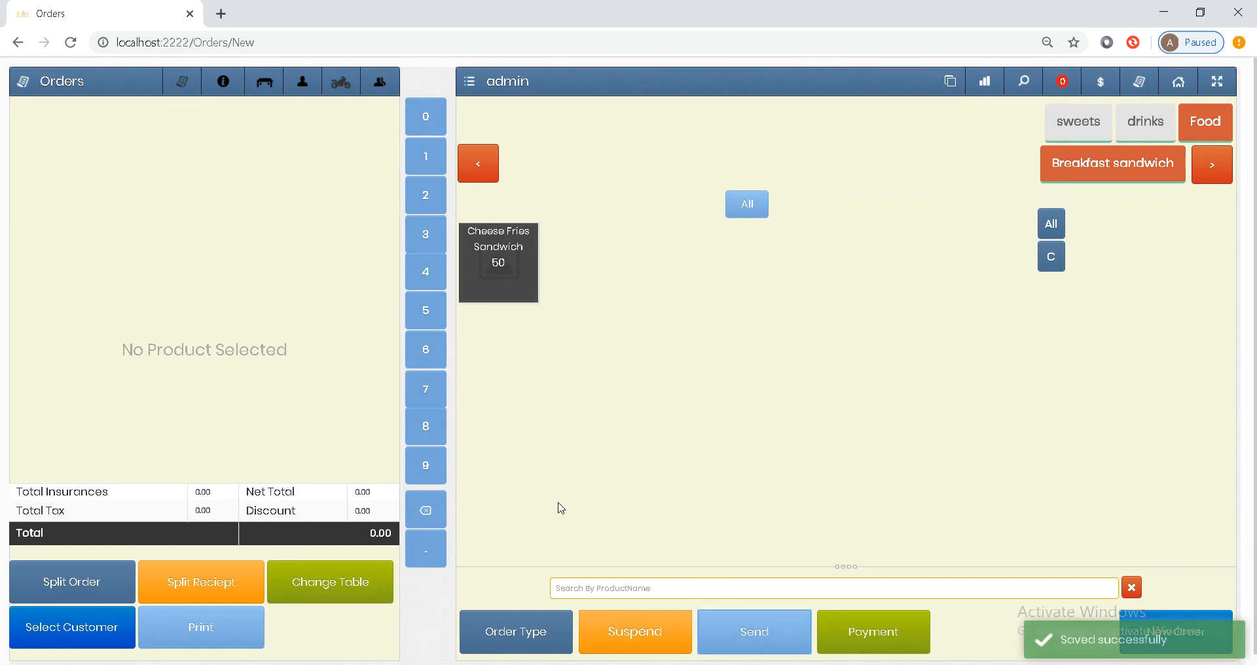
- Load table 2's order, move it back to table 1, and send it
click(500, 643)
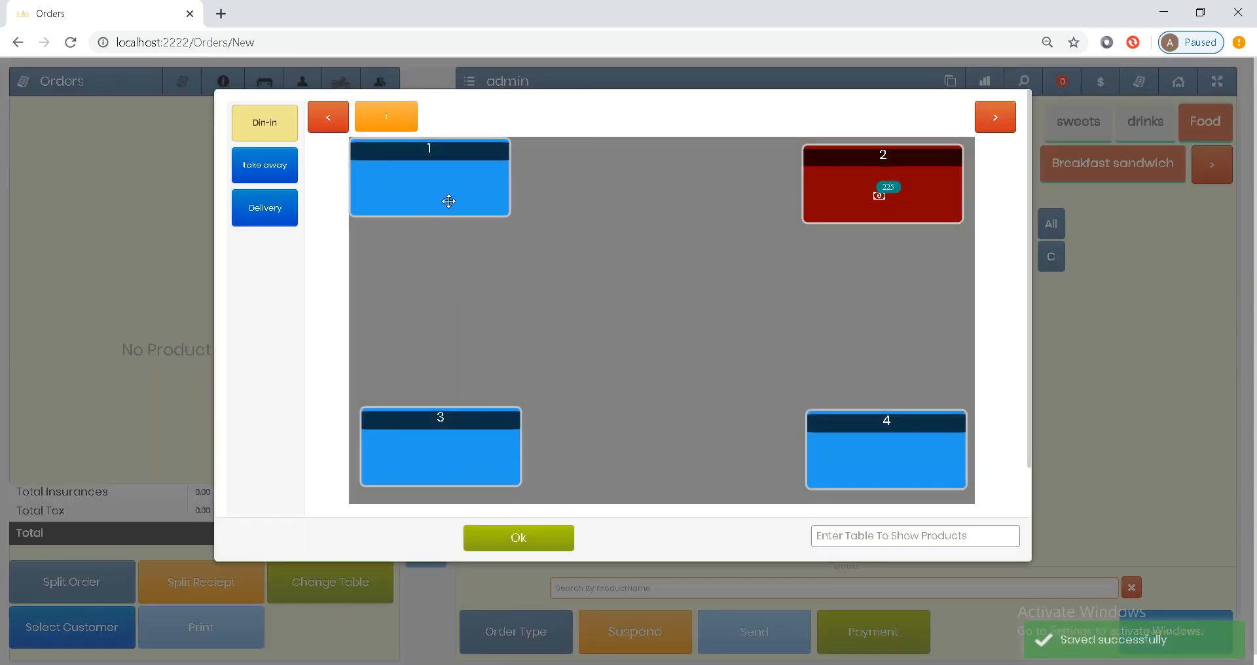
click(523, 542)
click(508, 636)
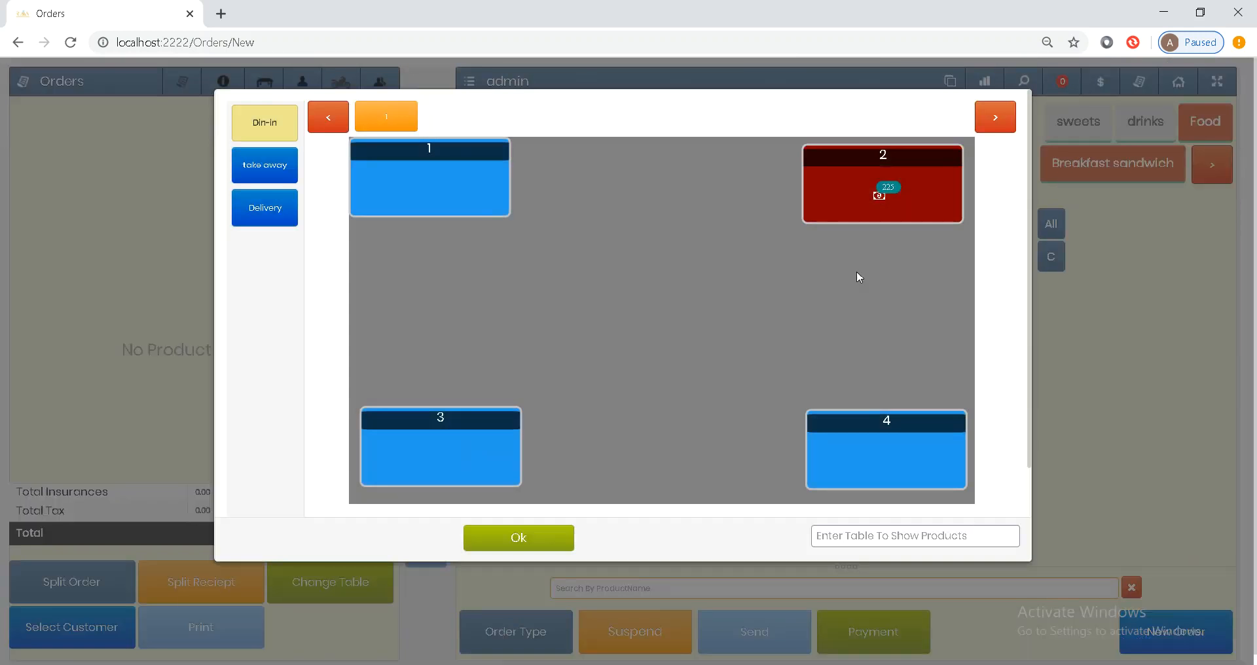
click(862, 193)
click(342, 582)
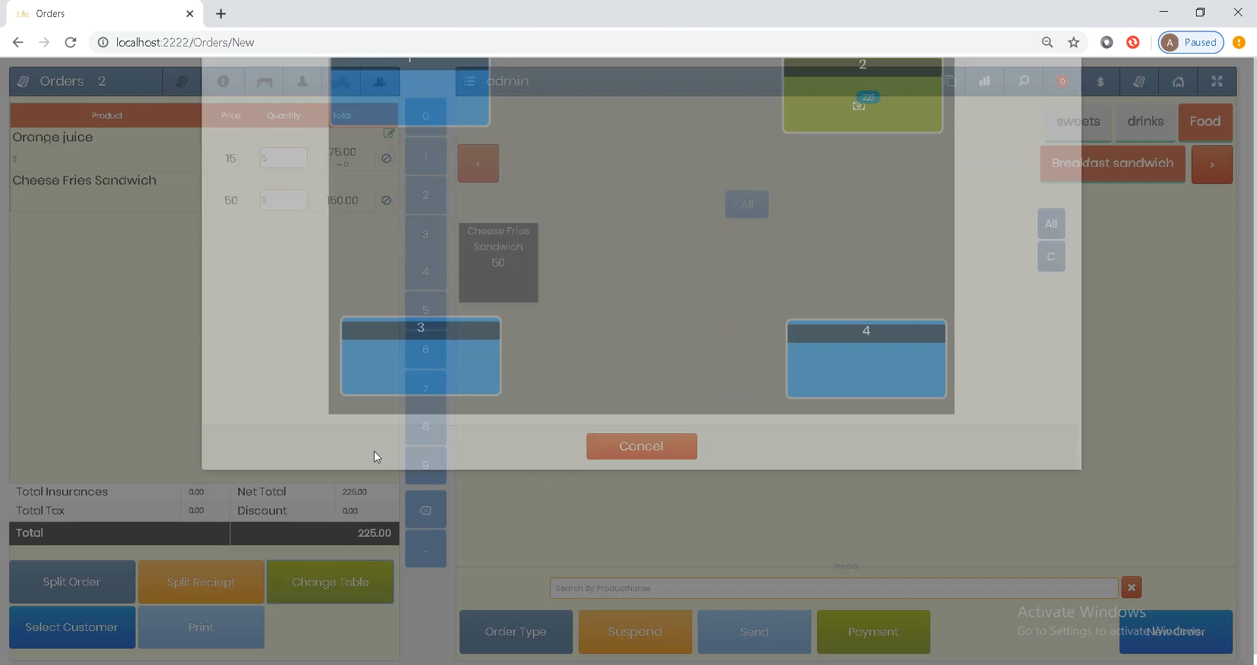
click(422, 180)
click(738, 632)
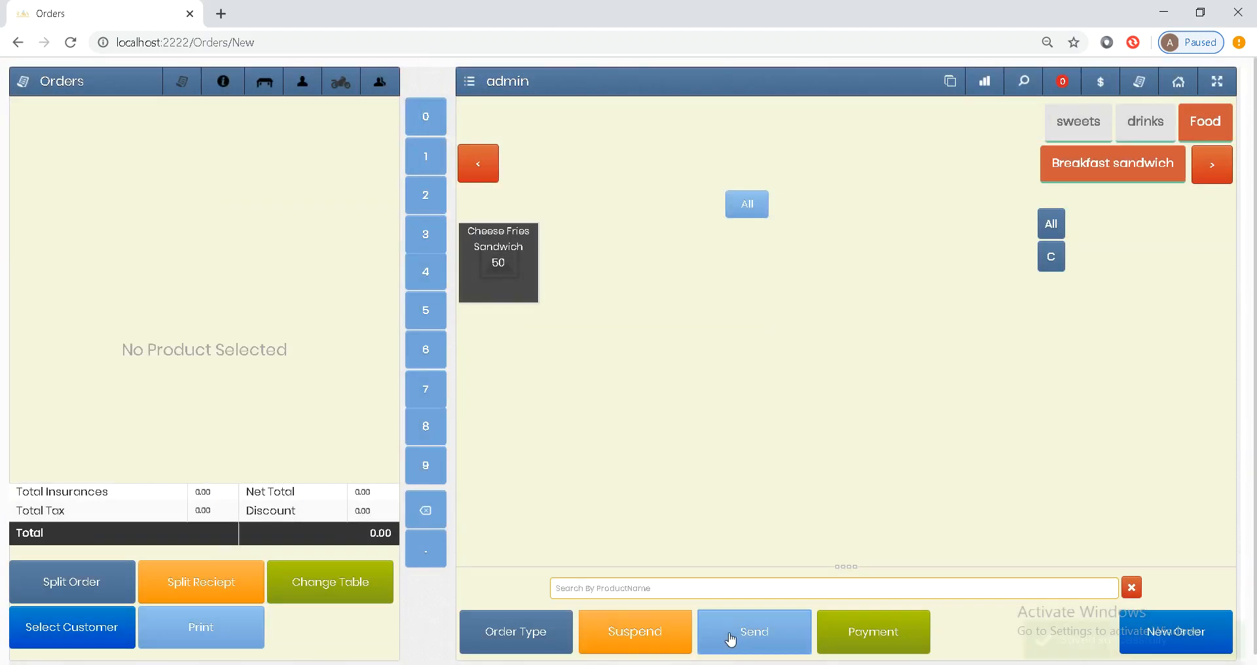
- Reload table 1's order showing 5 Orange juice and 3 Cheese Fries Sandwich, 225.00
click(463, 636)
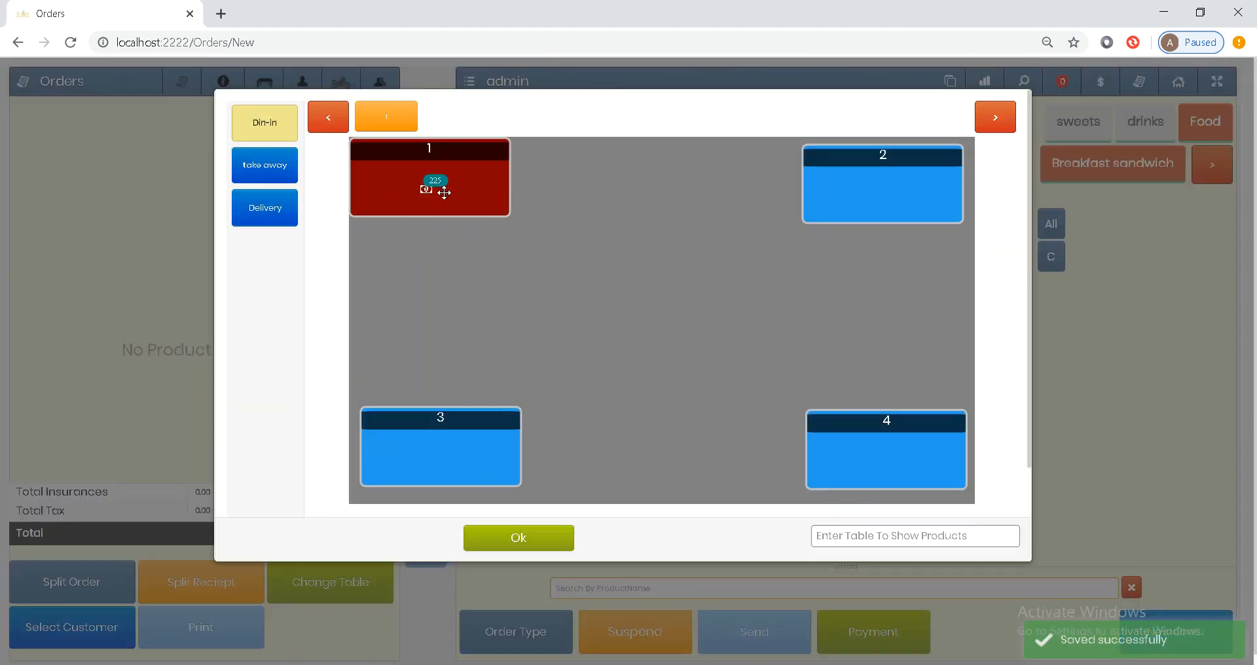
click(515, 543)
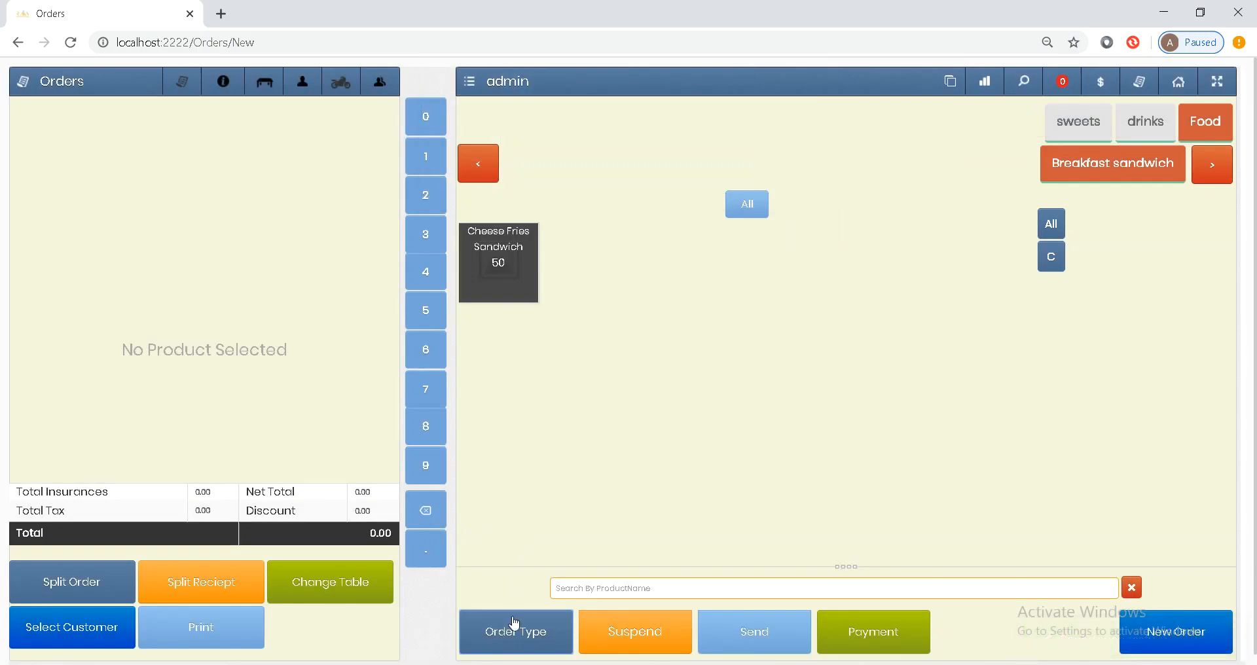
click(519, 640)
click(525, 544)
click(512, 623)
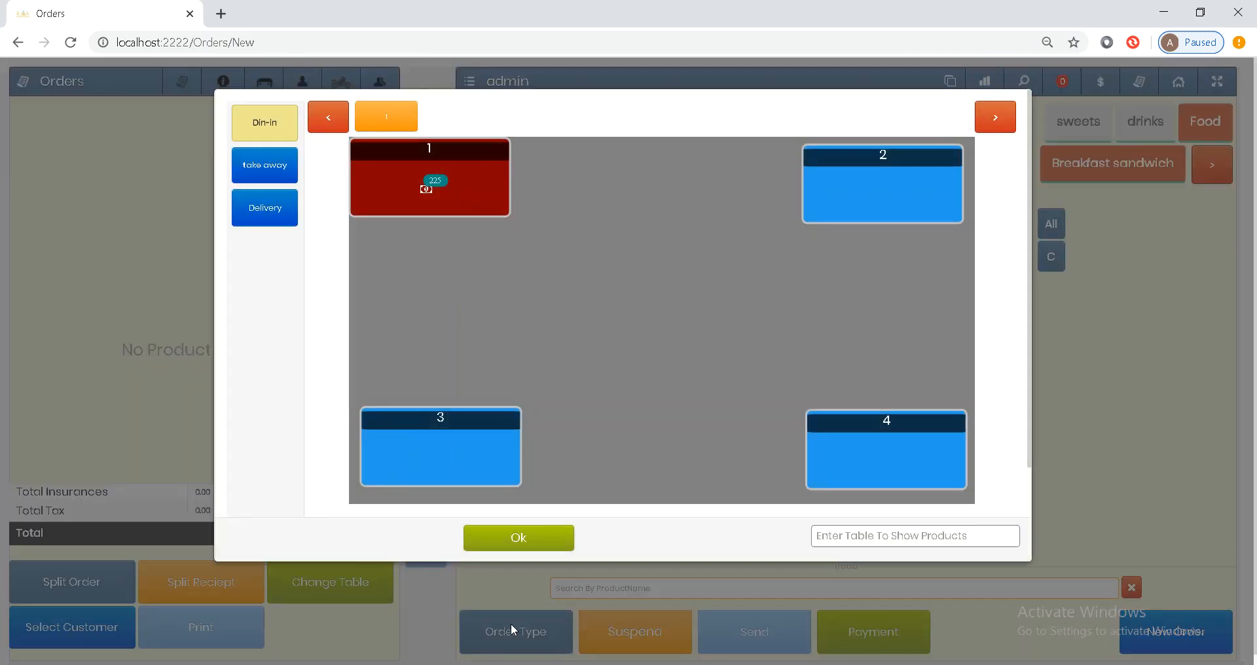
click(479, 165)
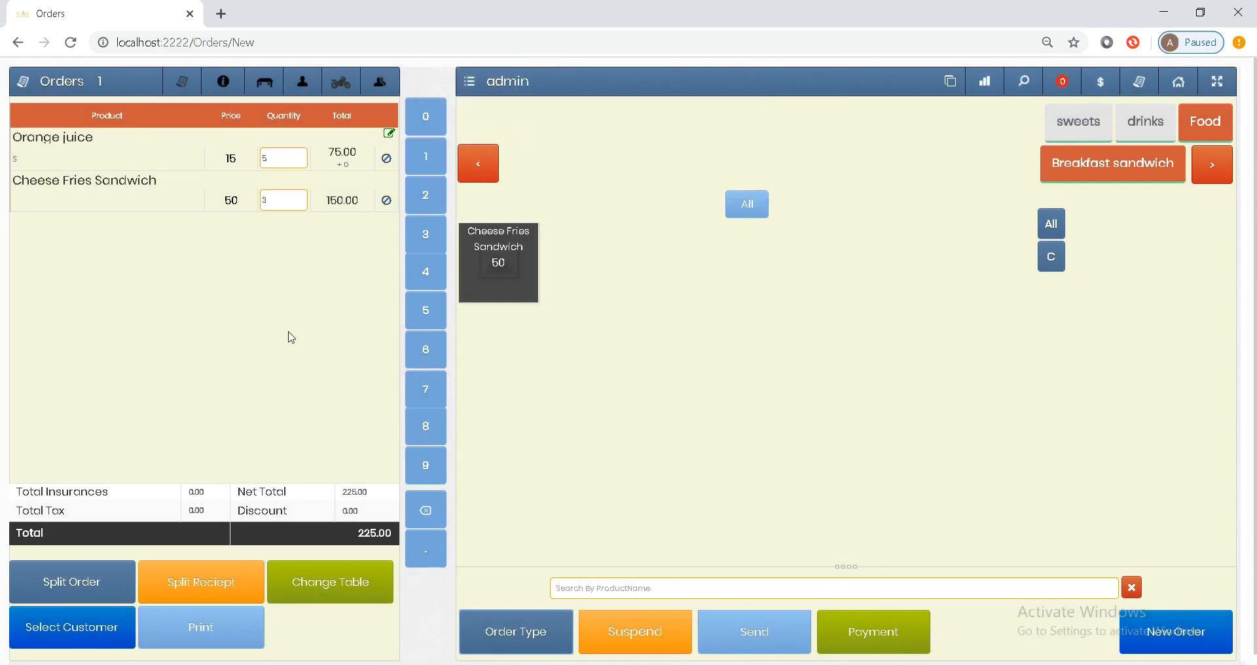
- Split 3 Orange juice from table 1 onto table 2 and close the split window
click(77, 584)
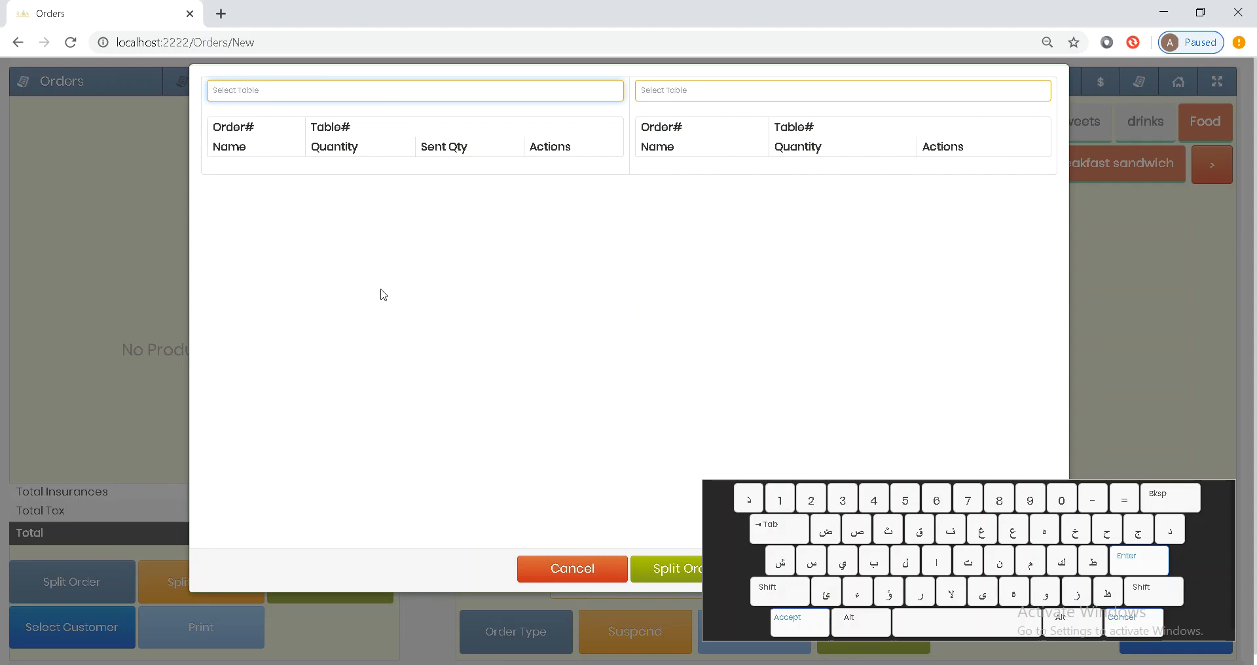
text(1)
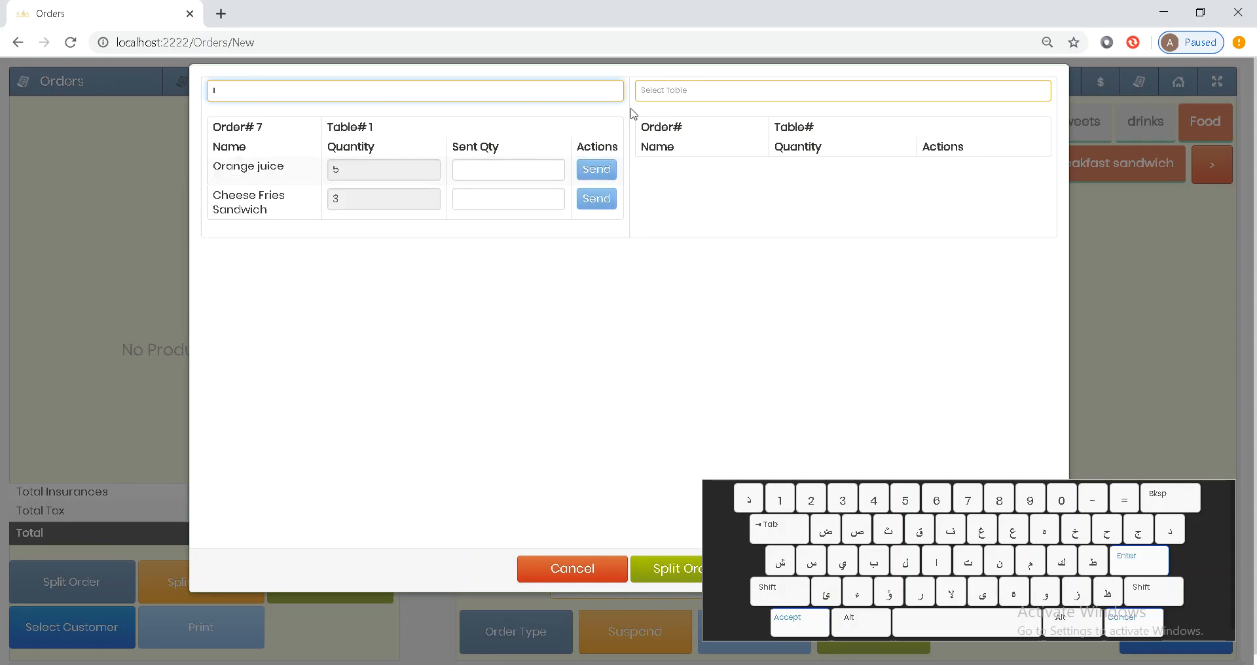
click(524, 168)
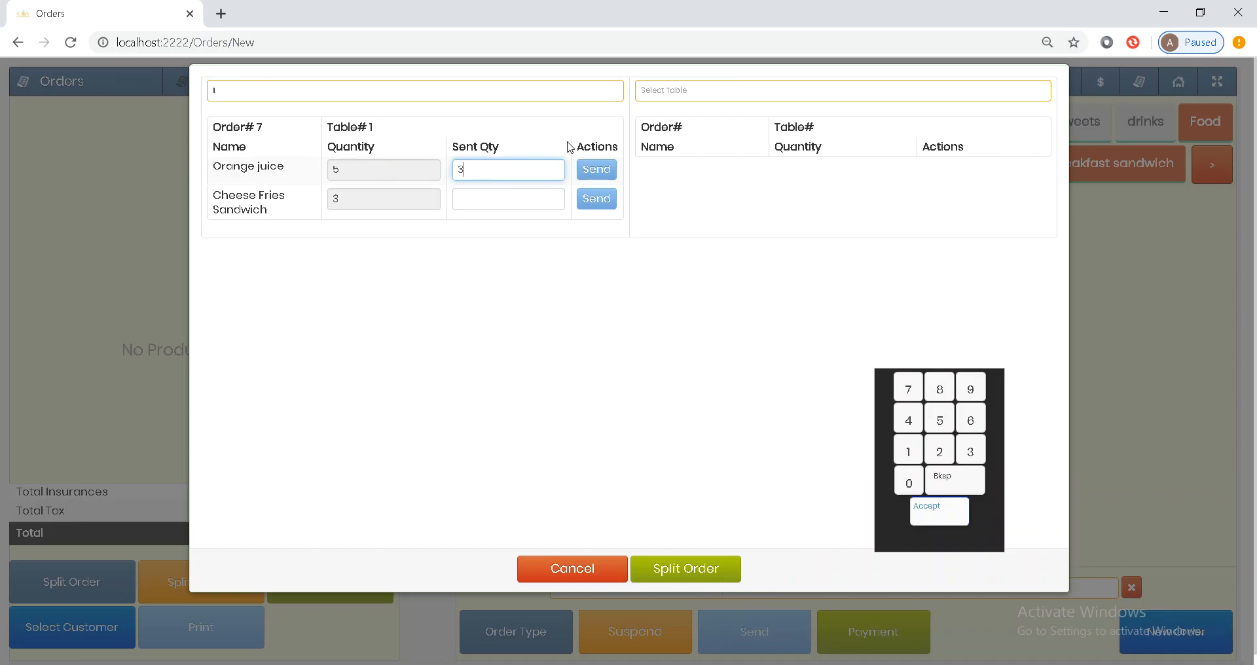
click(686, 92)
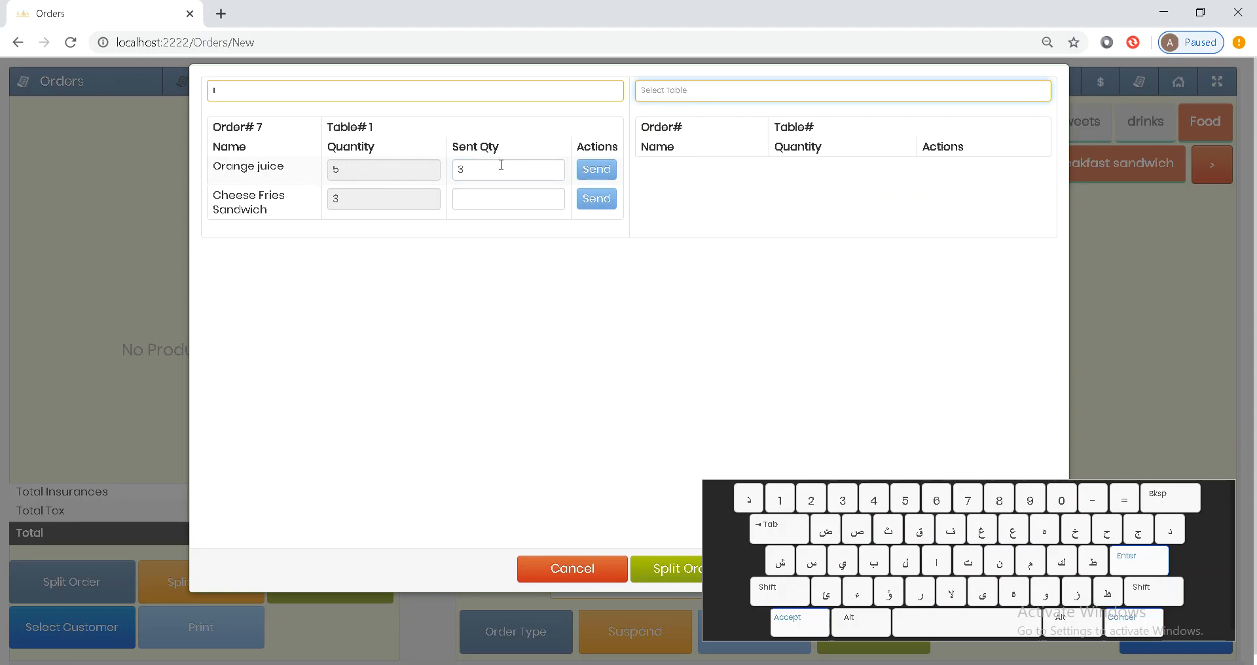
click(478, 171)
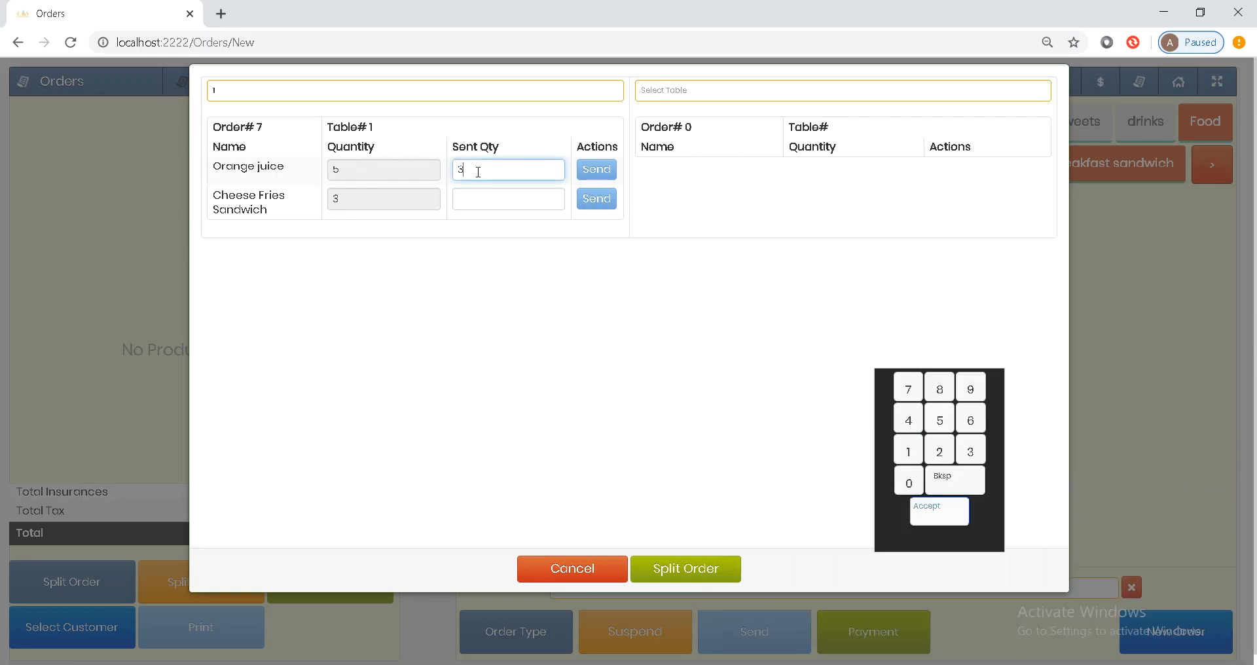
click(665, 95)
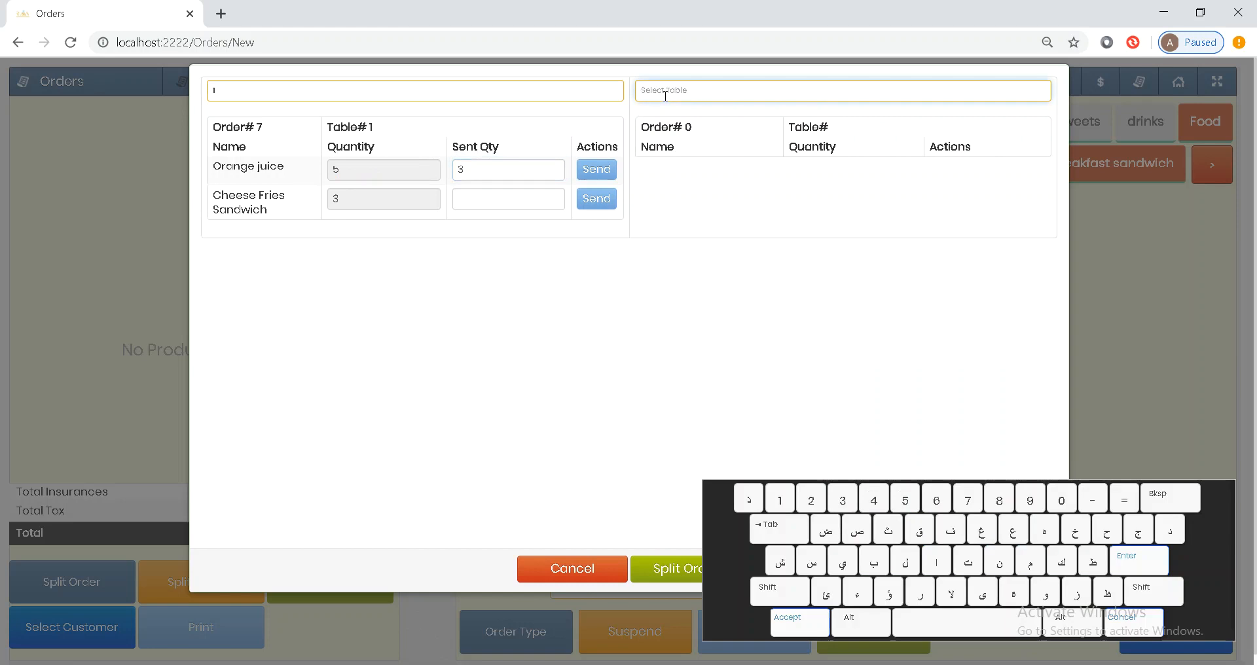
text(2)
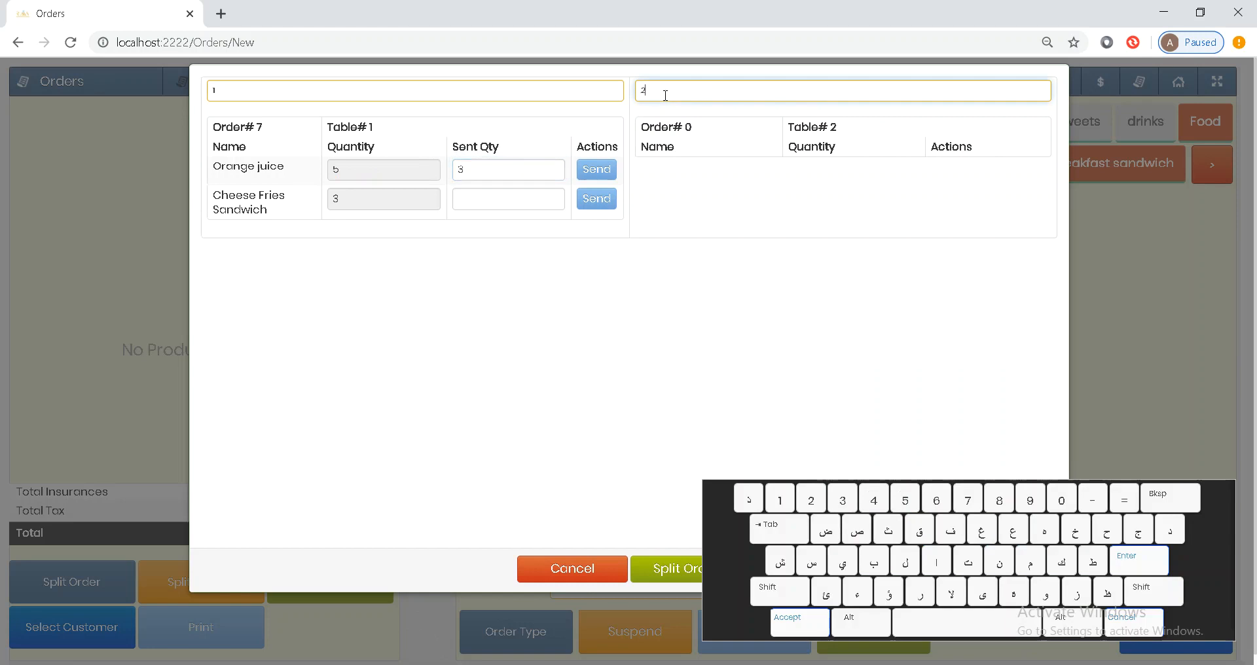
click(594, 172)
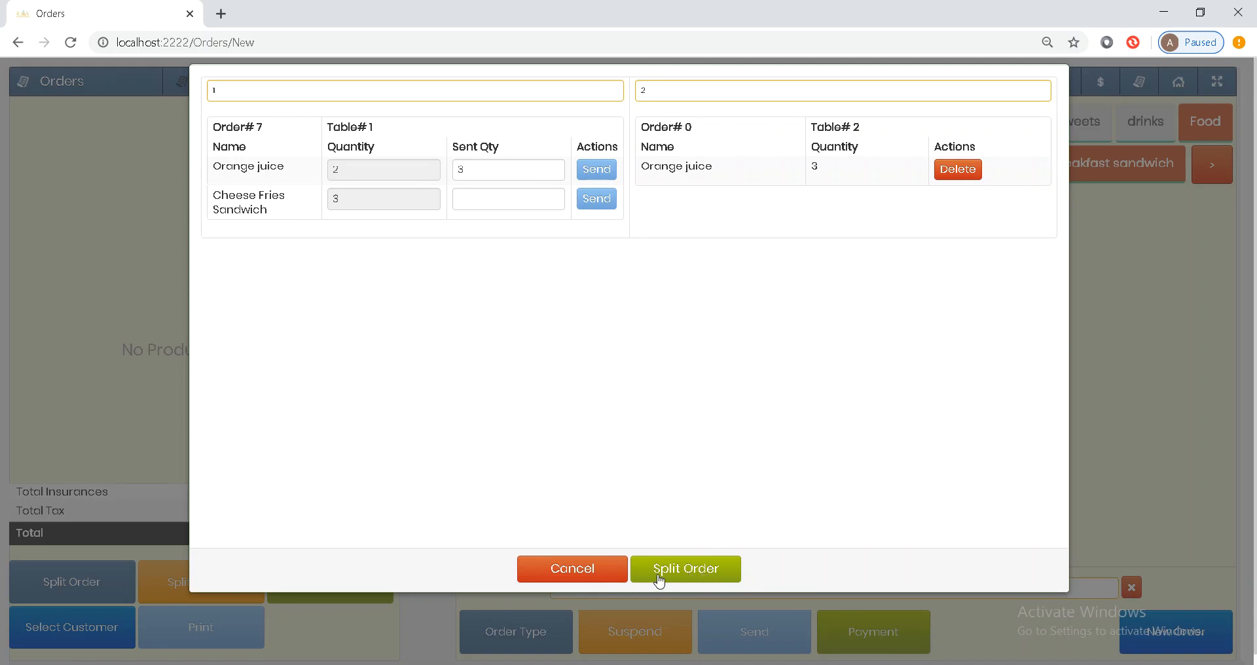
click(598, 569)
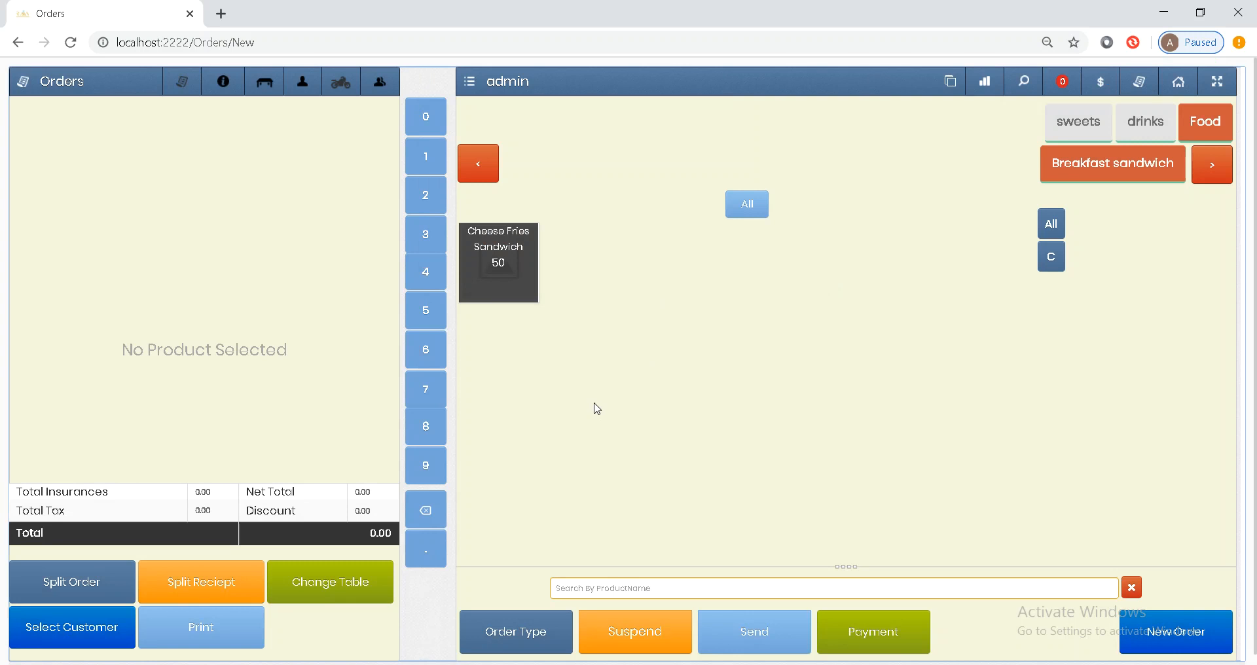
- Reload table 1's order of 5 Orange juice and 3 Cheese Fries Sandwich (225.00)
click(537, 621)
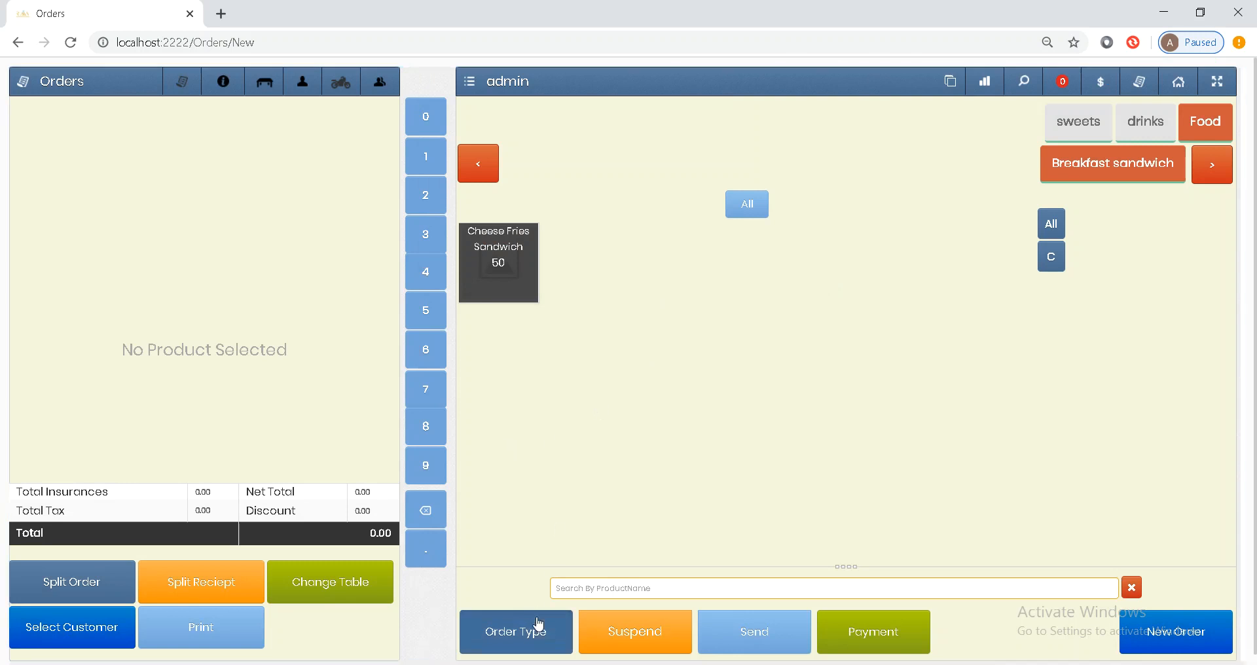
click(535, 618)
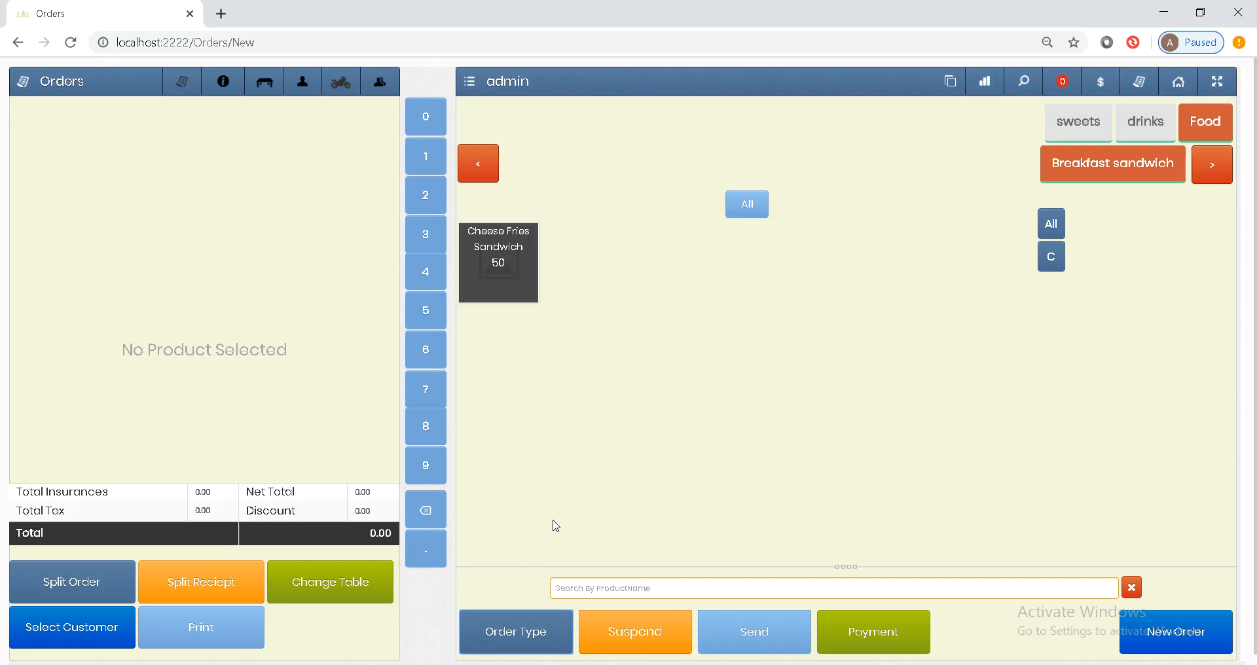
click(533, 640)
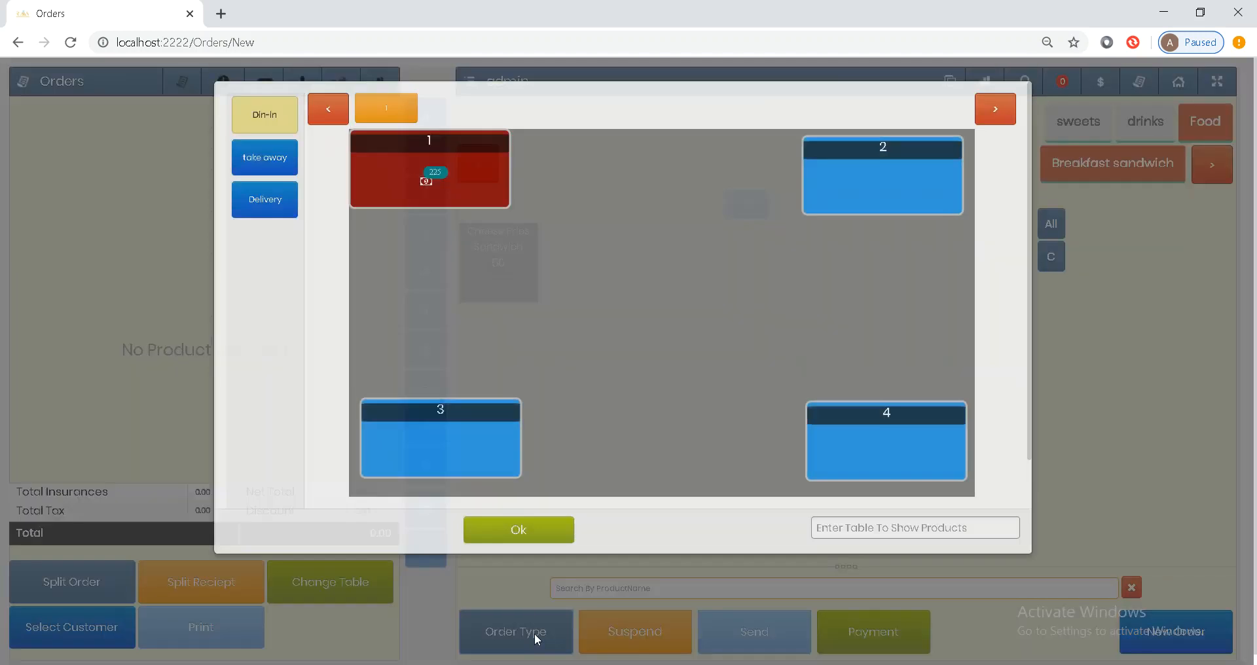
double_click(480, 197)
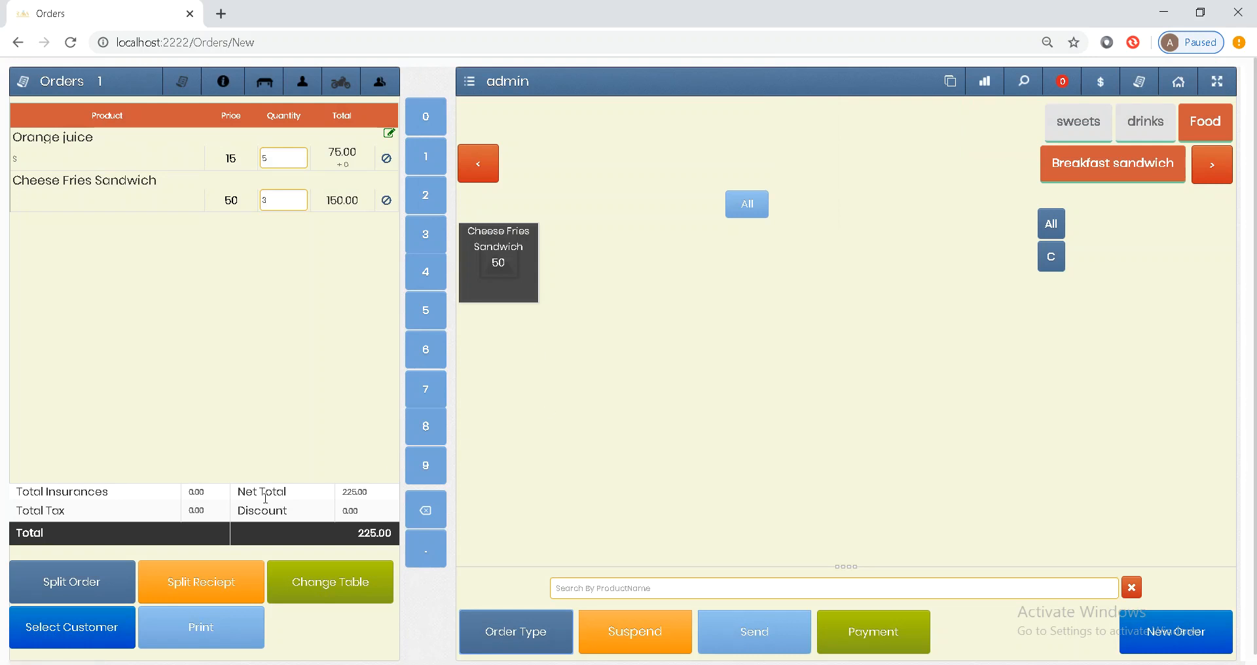
- Split 1 Orange juice onto its own receipt, opening payment with a 15.00 subtotal
click(195, 586)
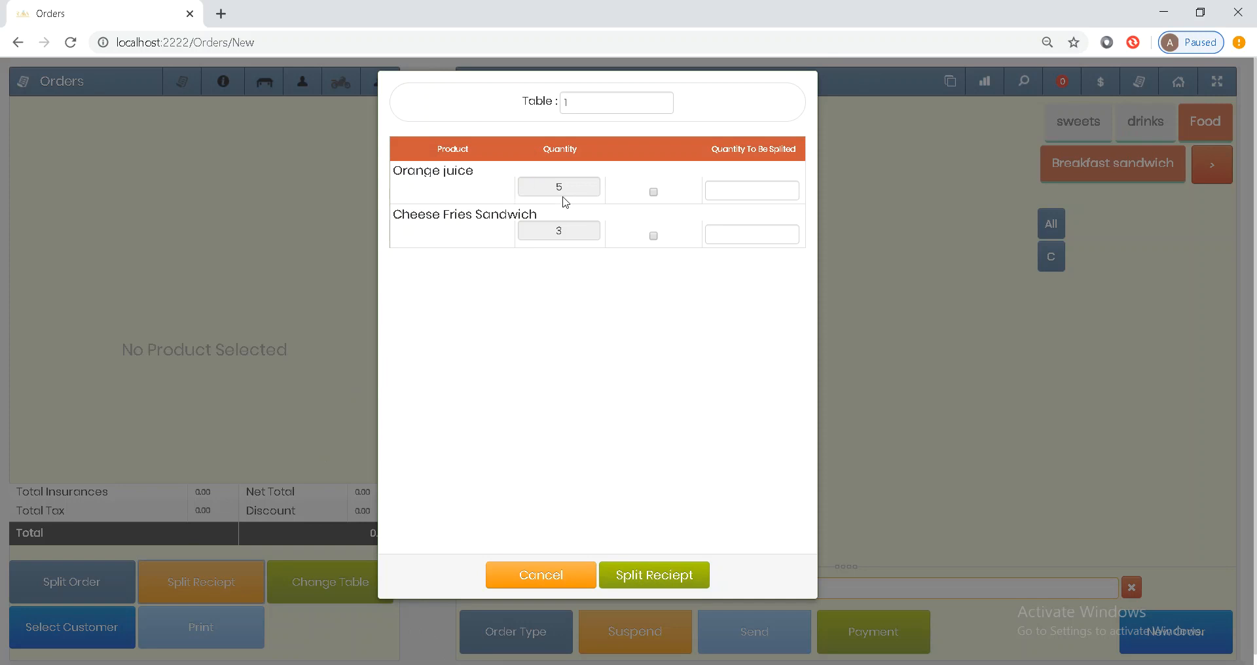
click(654, 193)
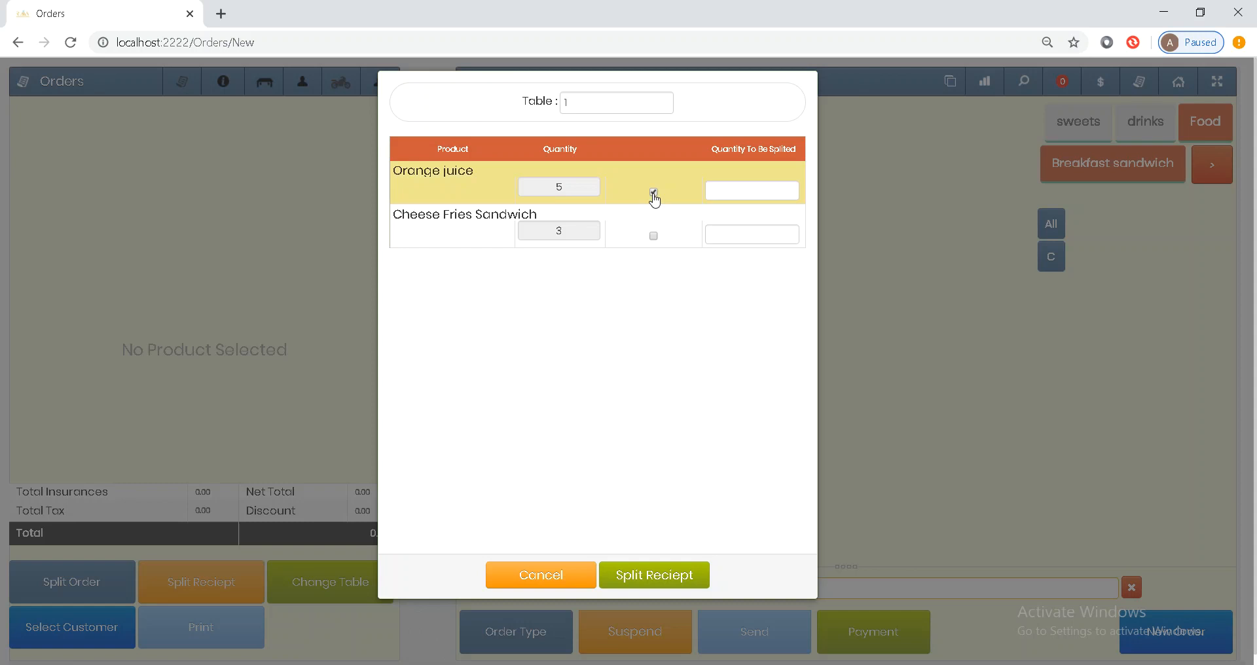
click(733, 196)
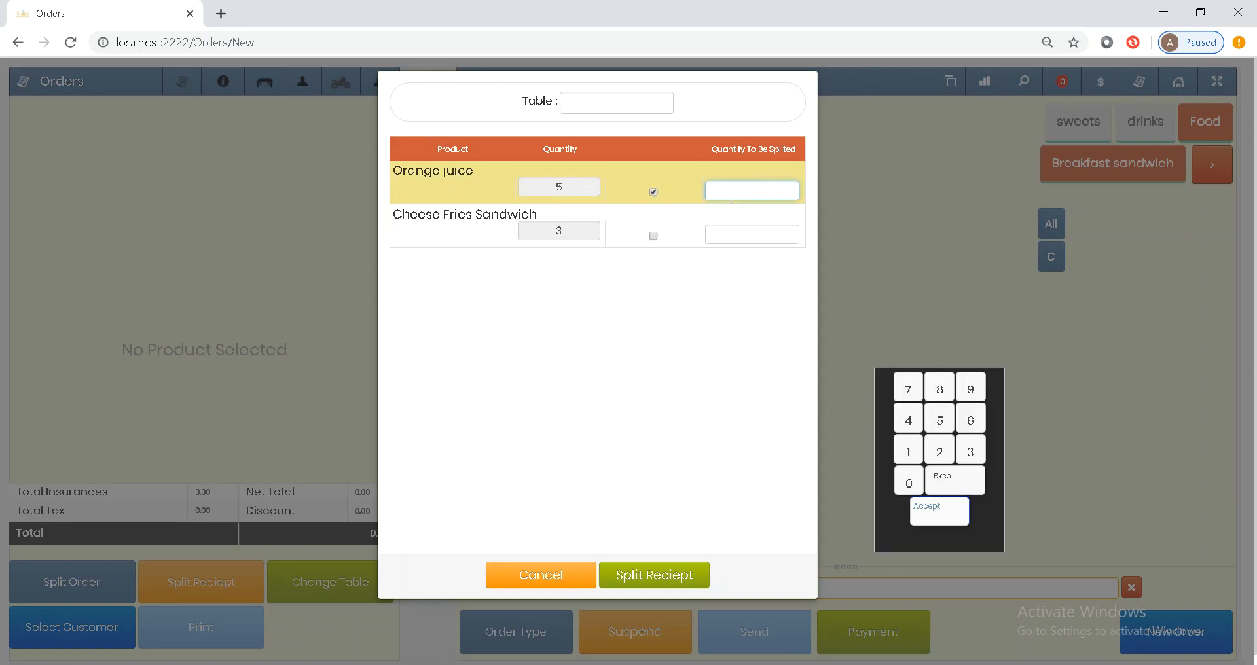
text(1)
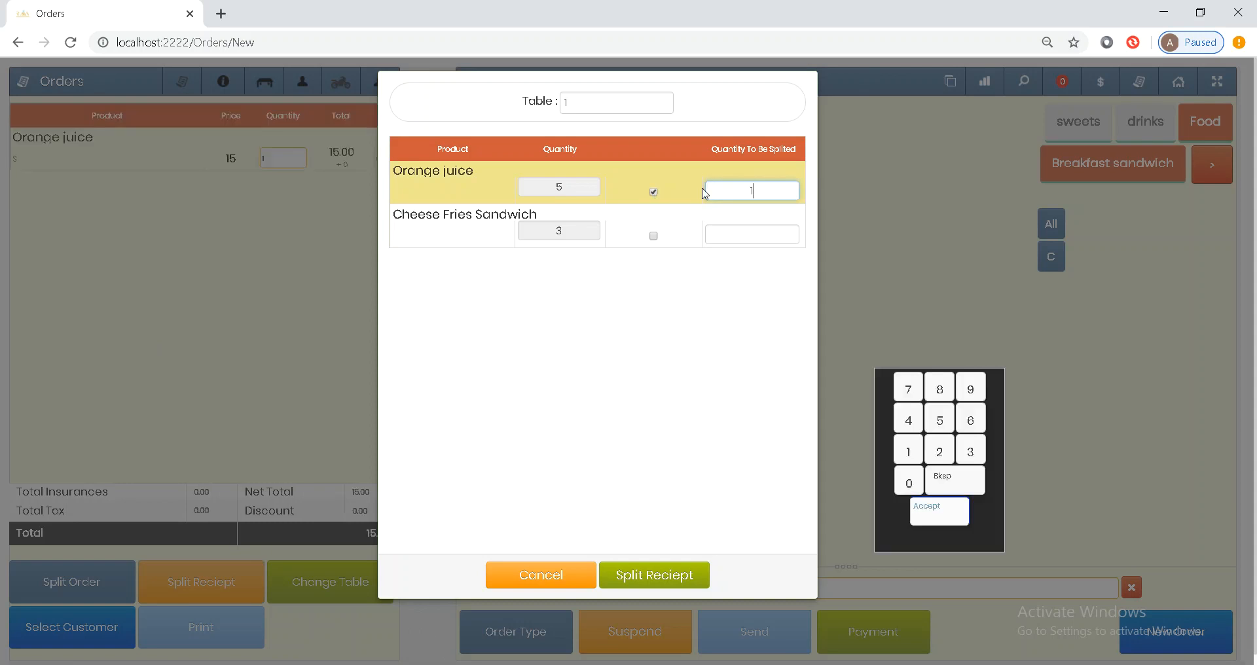
click(653, 576)
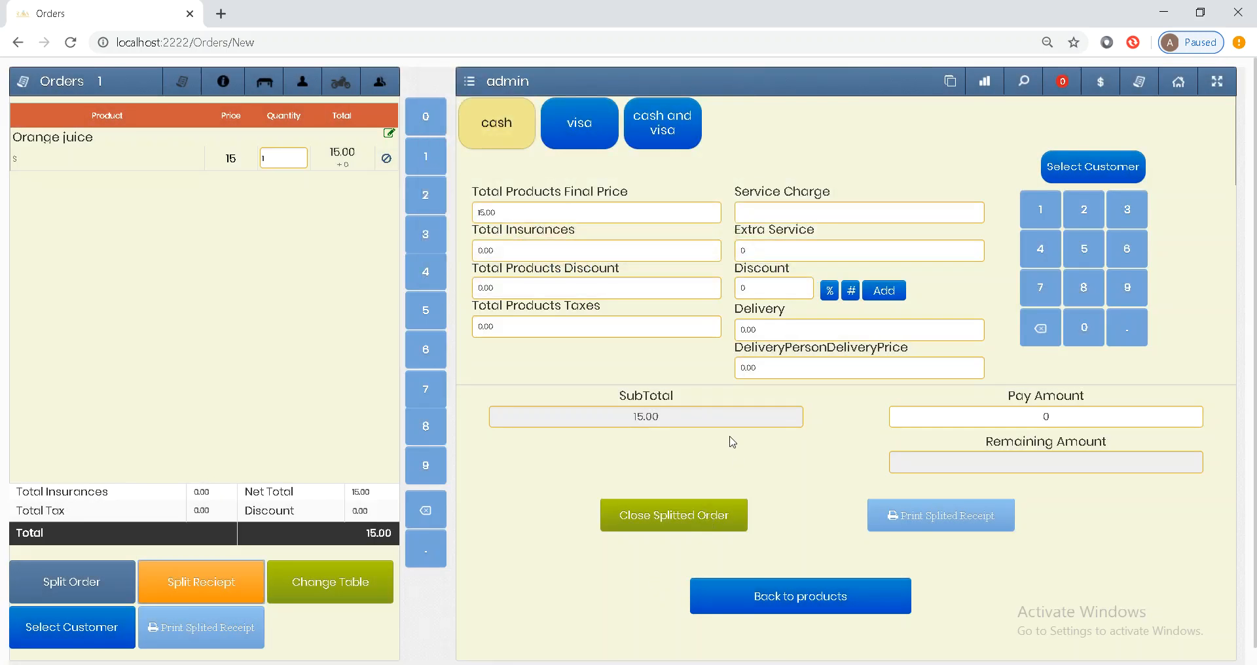
- Close the 15.00 split-off Orange juice order
click(682, 517)
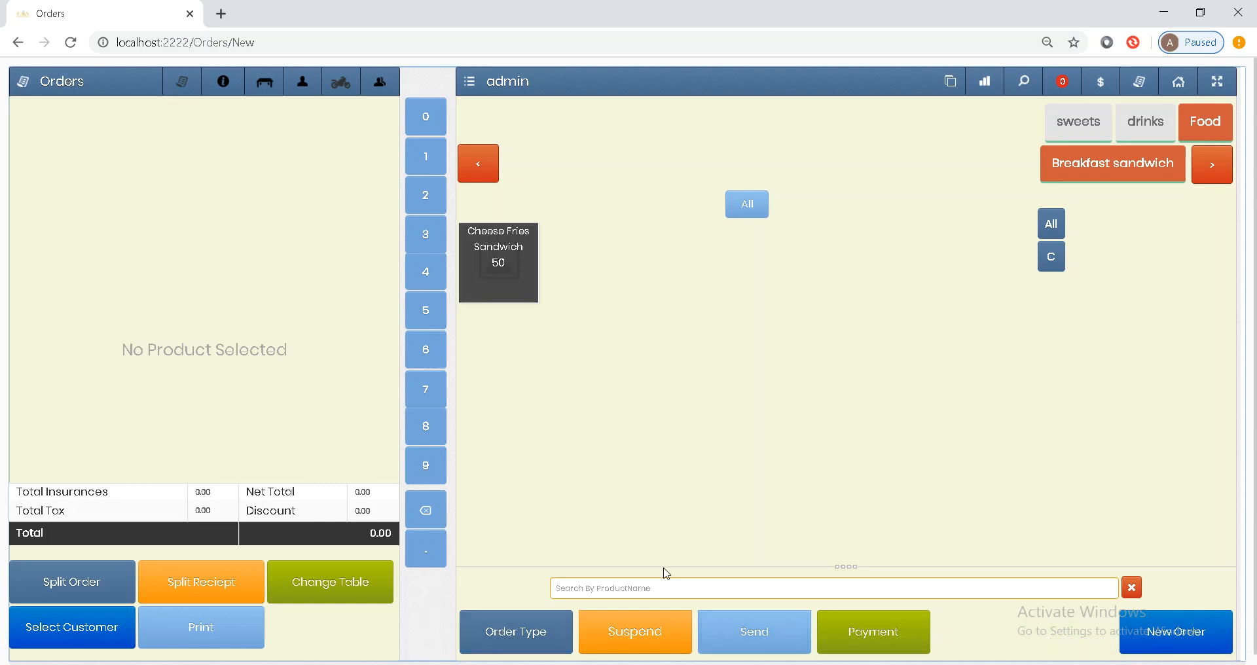
- Load table 1's 210.00 order, print its receipt, and return to the product grid
click(520, 645)
click(415, 205)
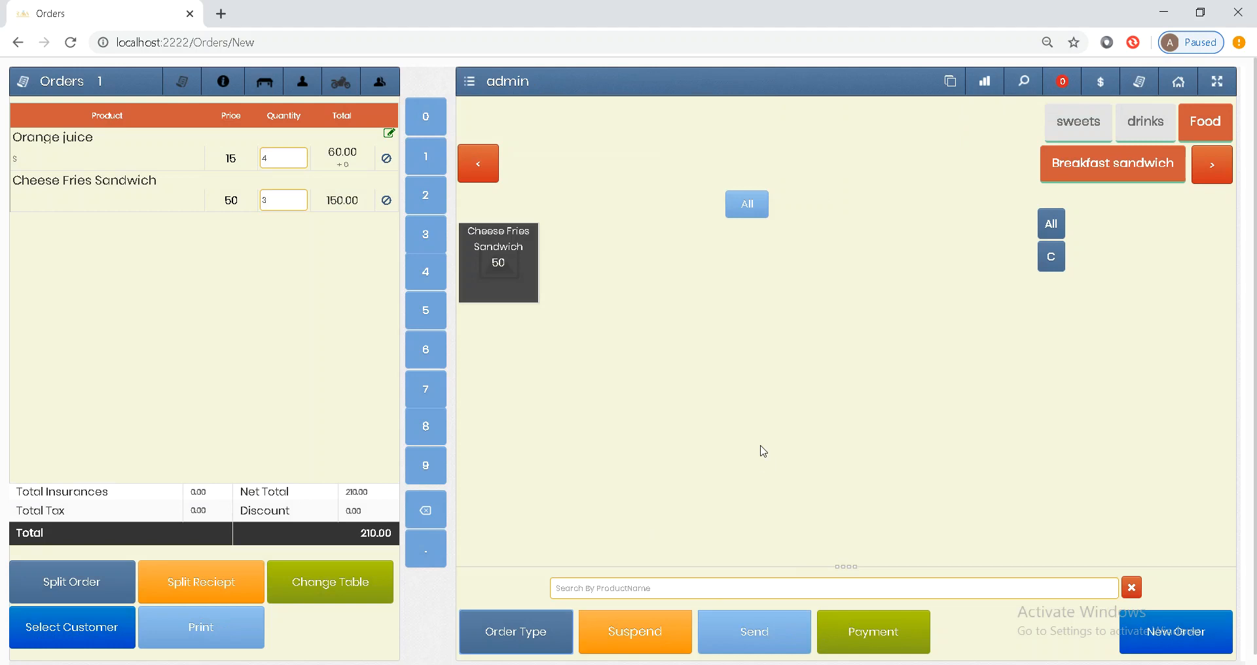
click(845, 635)
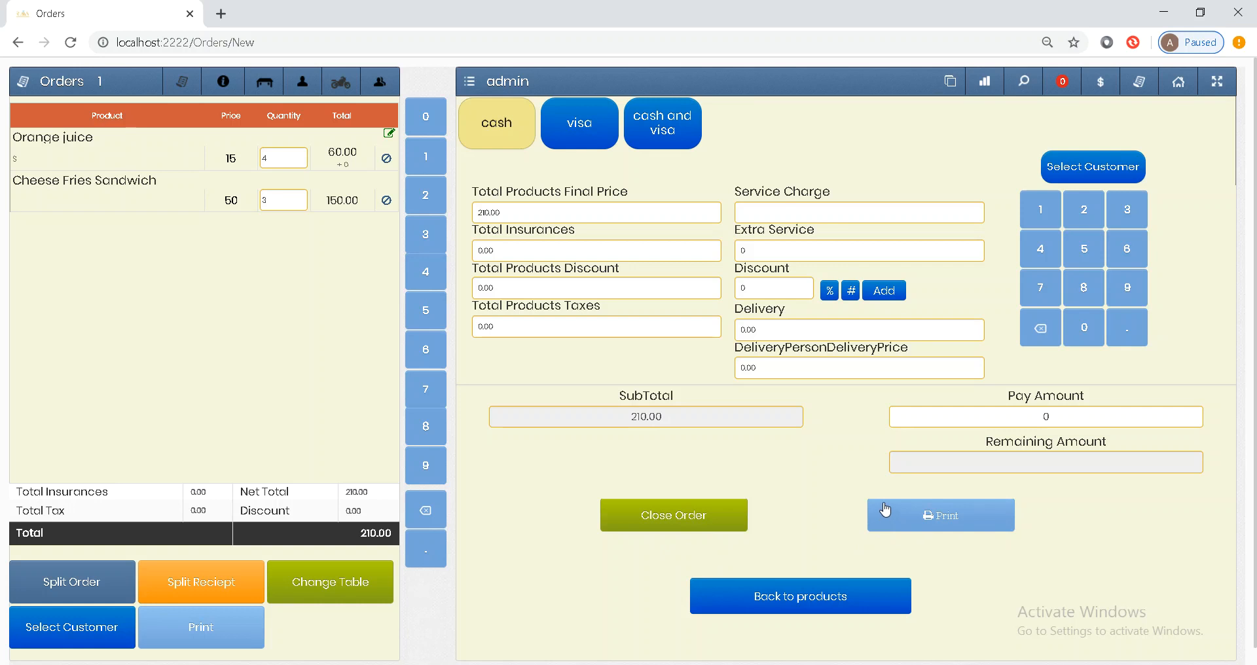
click(904, 509)
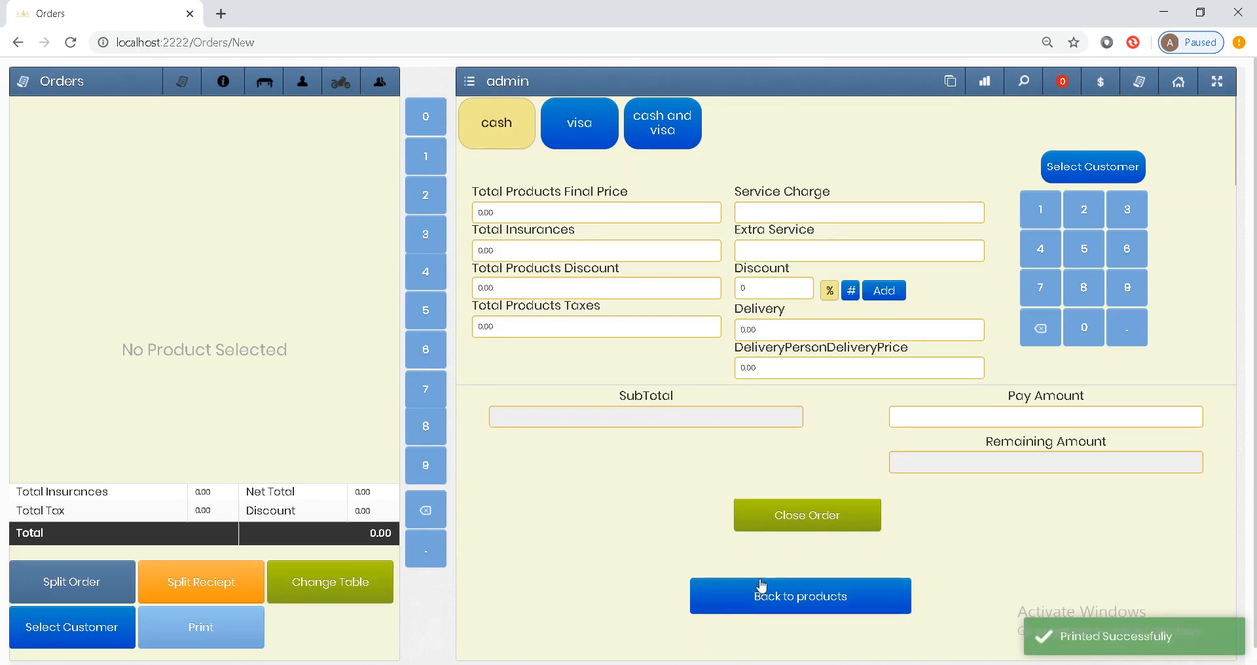
click(761, 585)
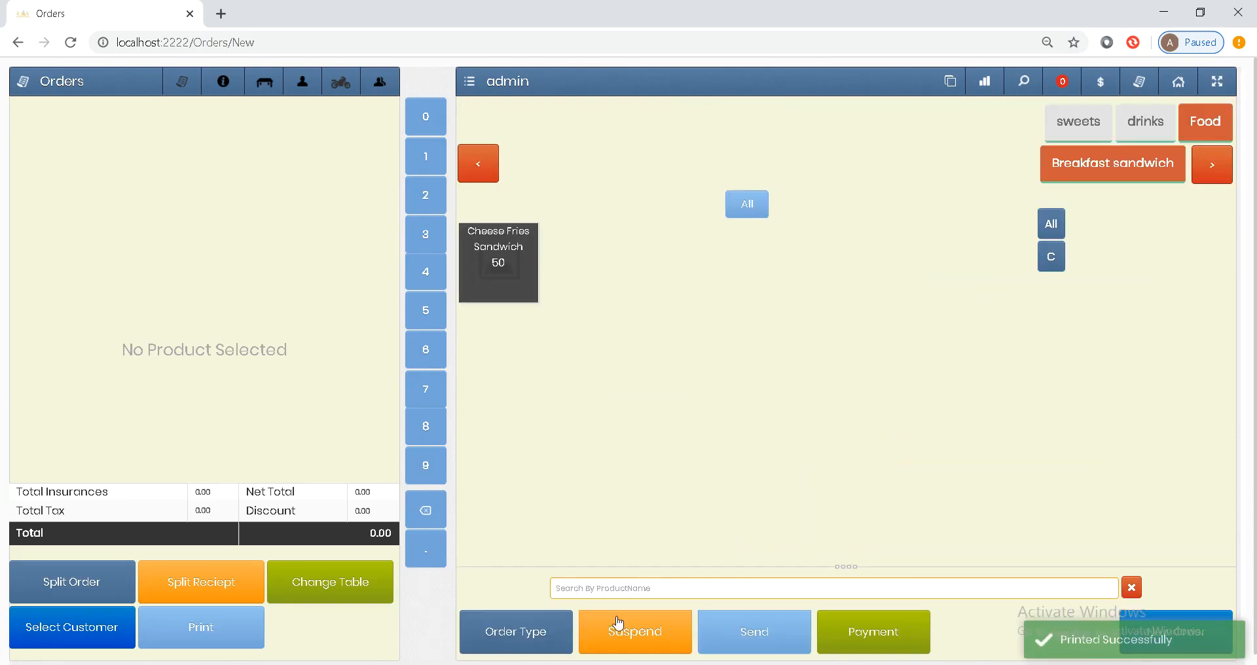
- Reload table 1's 210.00 Orange juice and Cheese Fries Sandwich order and open its payment panel
click(501, 630)
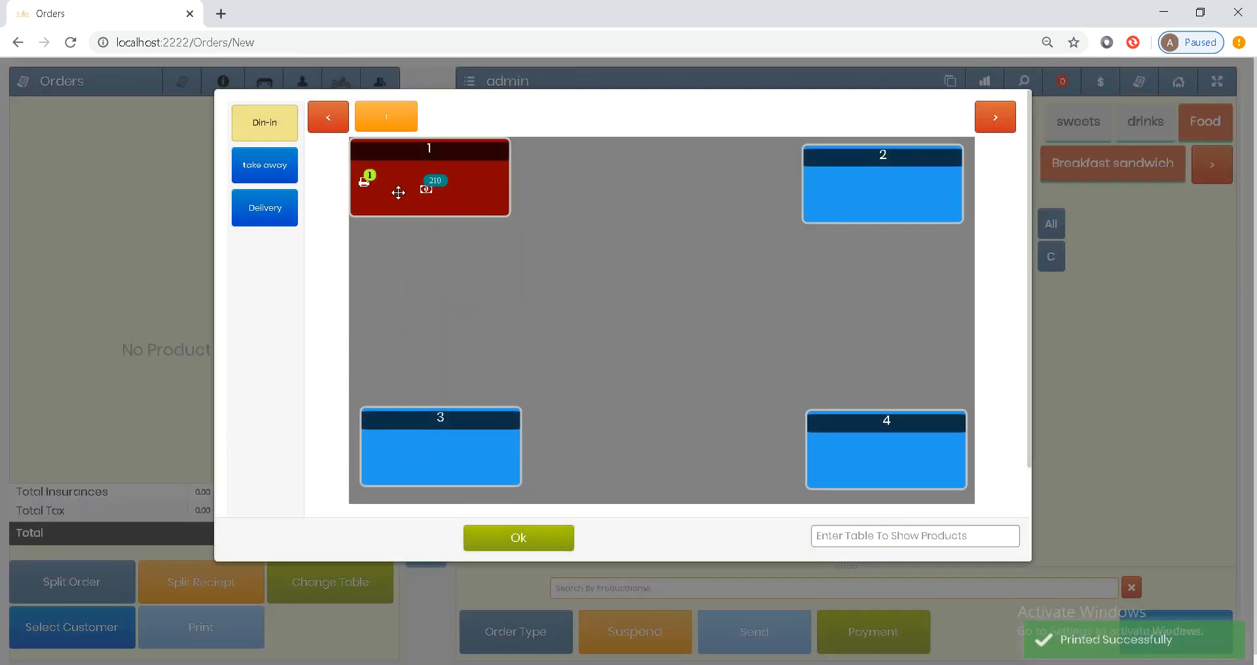
click(378, 191)
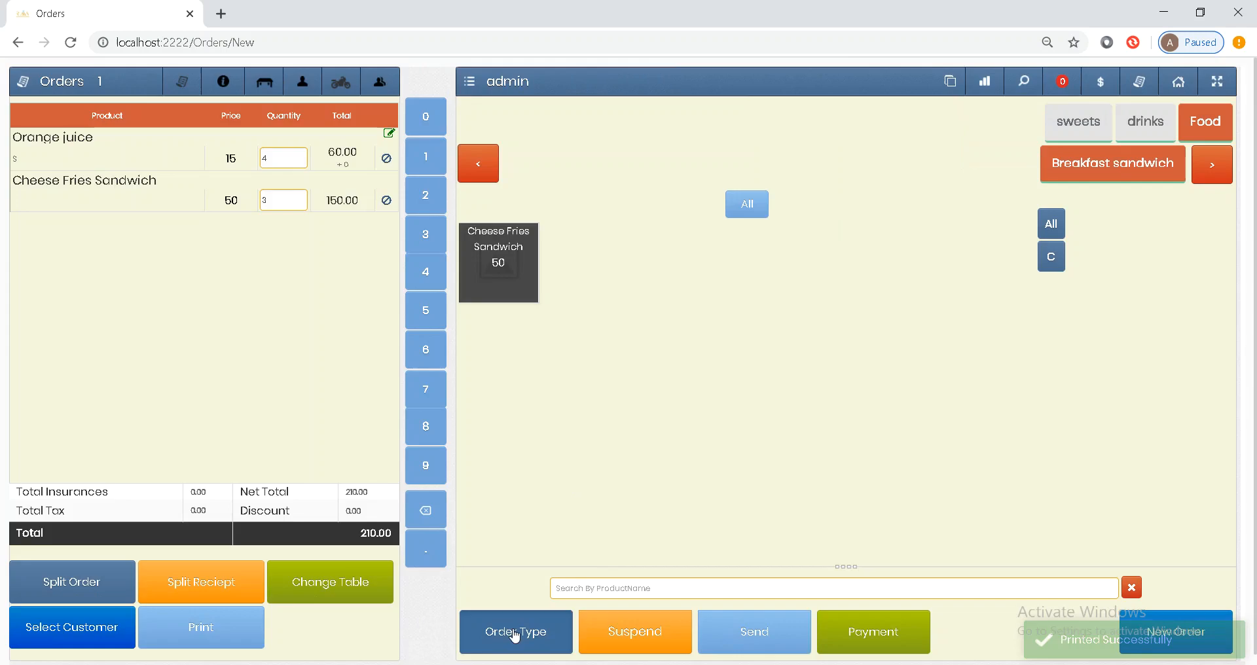
click(515, 630)
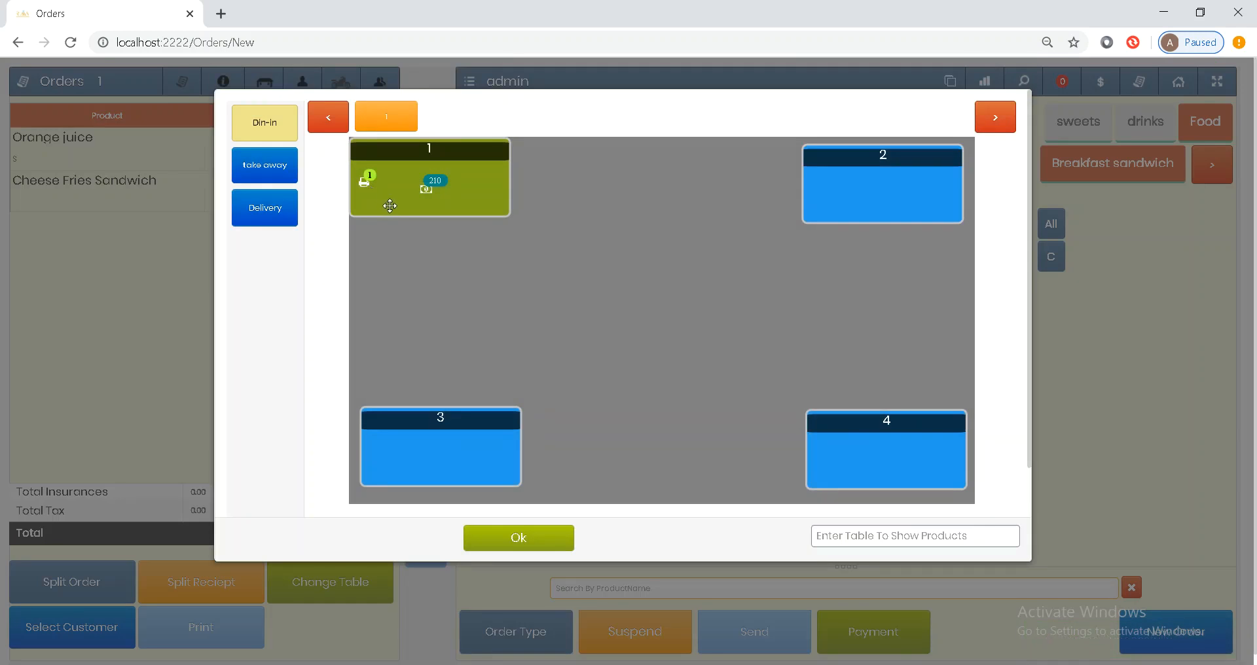
click(430, 198)
click(887, 630)
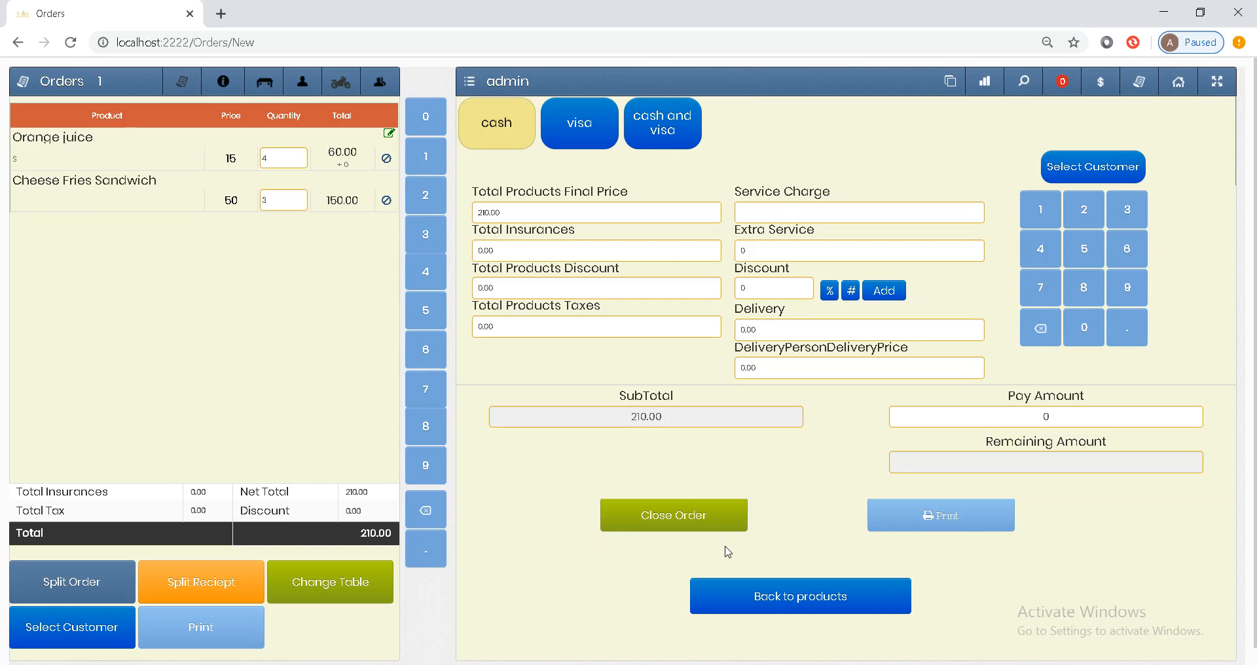
- Apply a 10% discount to table 1's order, bringing it to 189.00, and close it
click(888, 298)
drag(771, 292, 737, 294)
text(10)
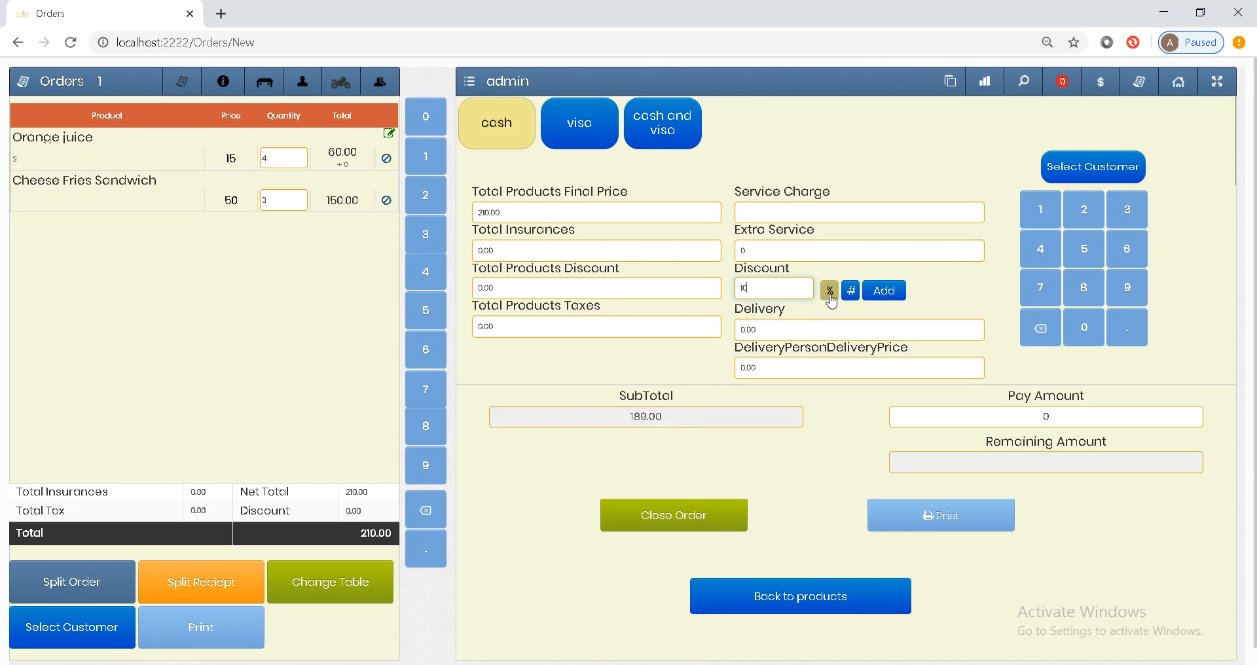
click(850, 292)
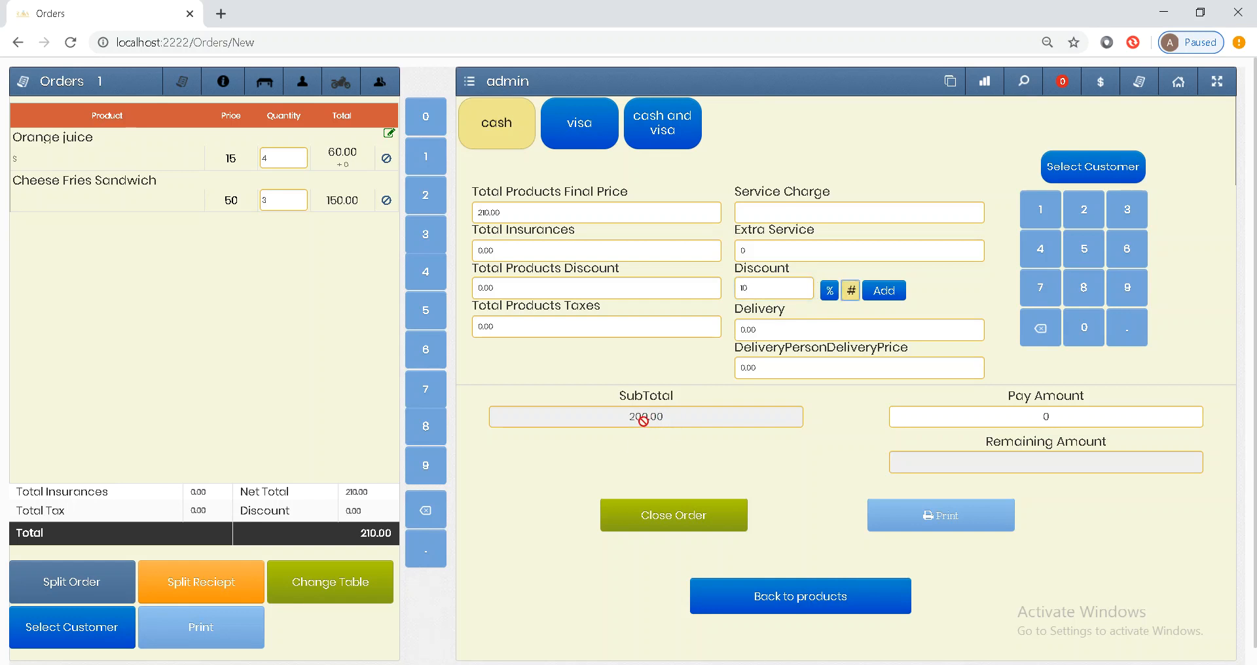
key(BackSpace)
key(BackSpace)
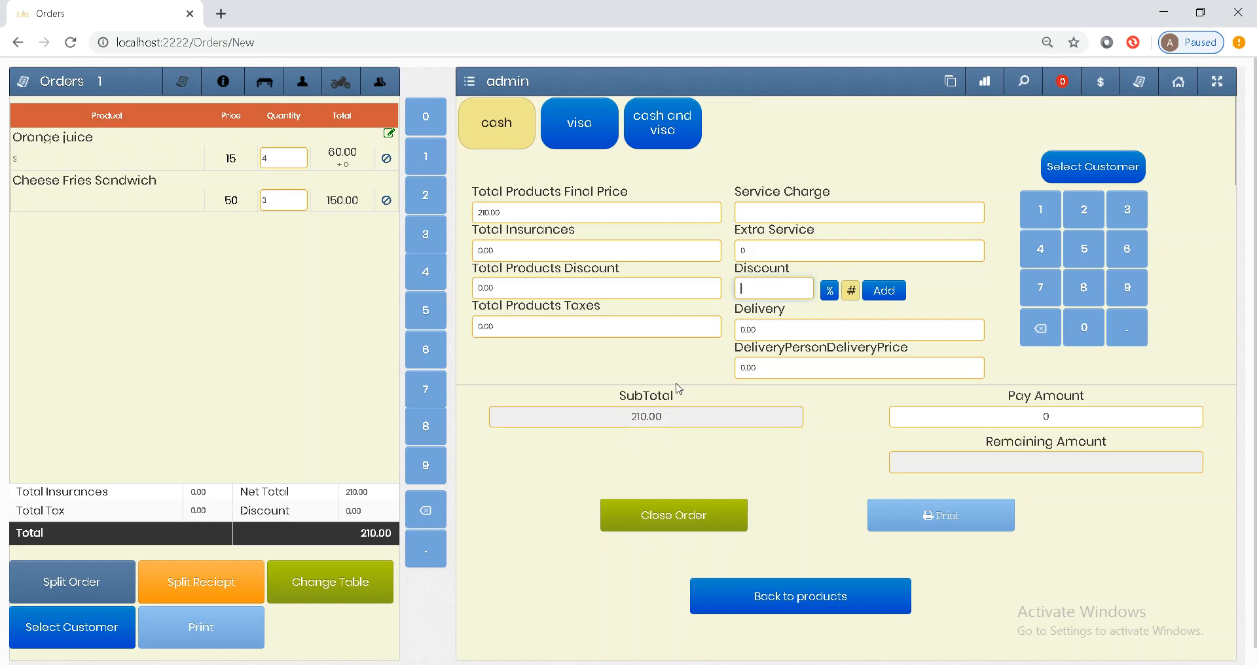
text(10)
click(828, 291)
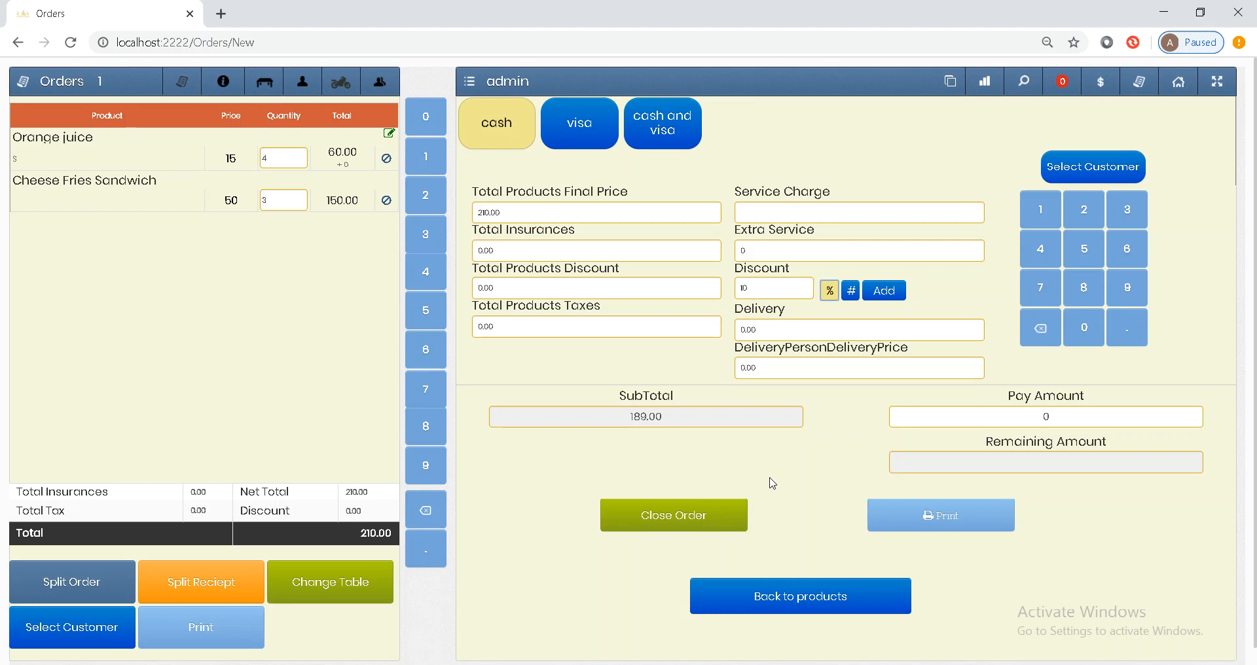
click(695, 516)
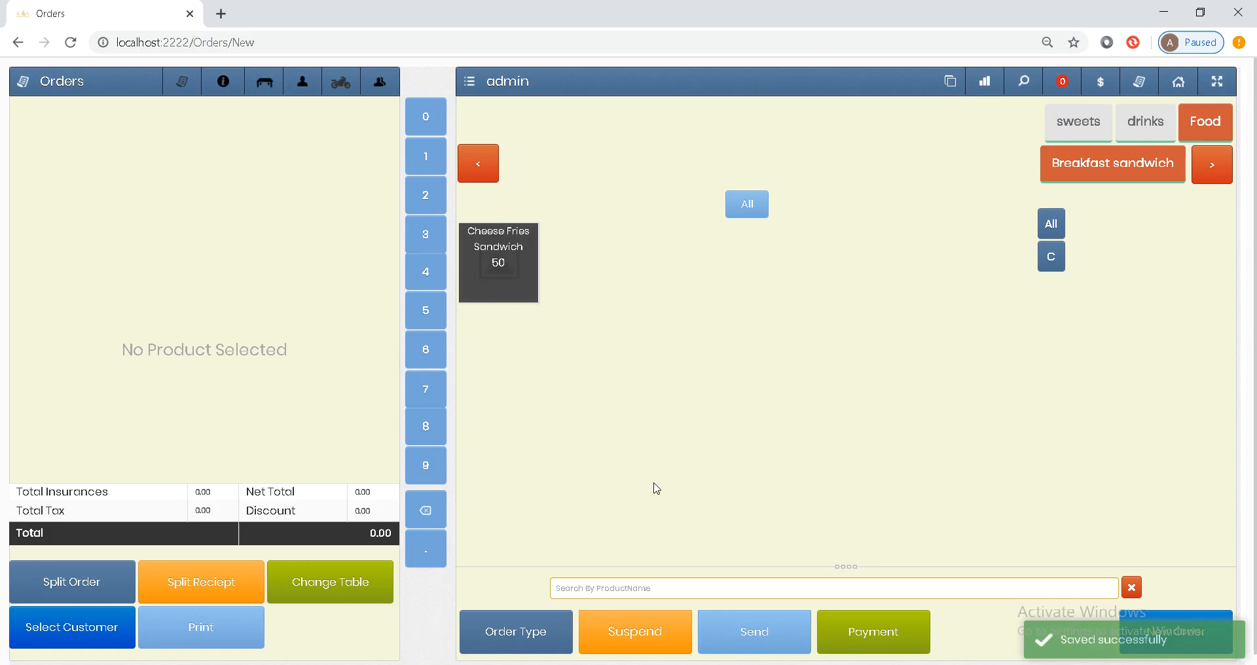
- Set the new empty order's type to take away
click(517, 637)
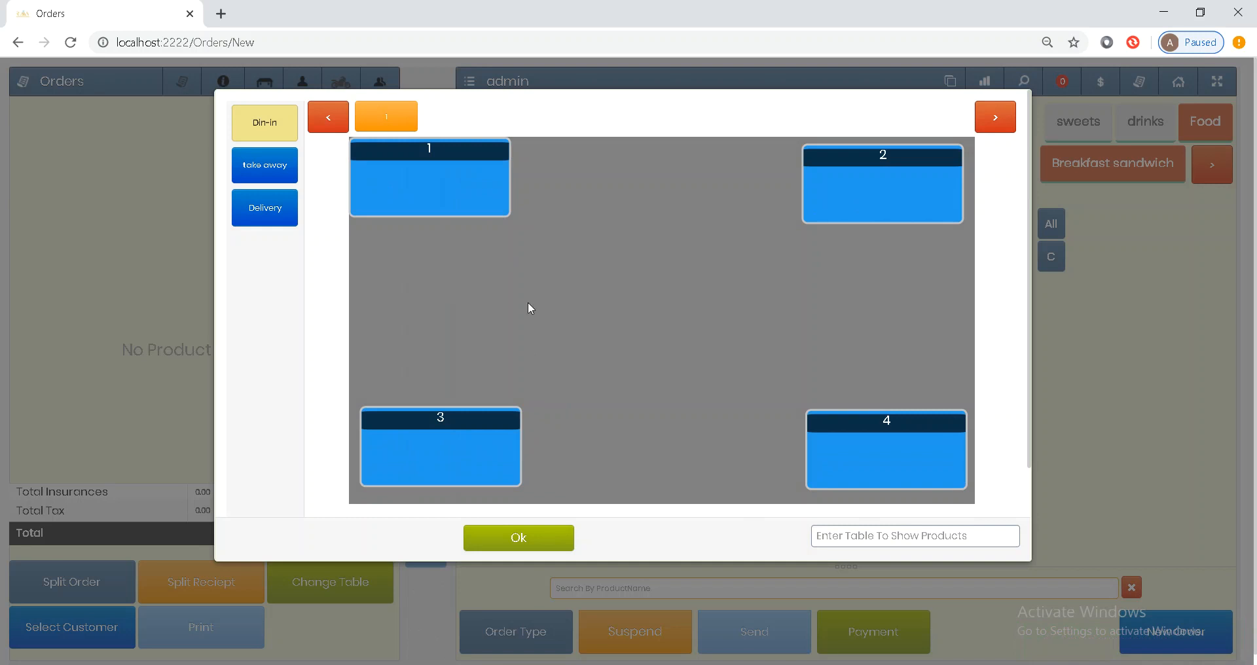
key(Escape)
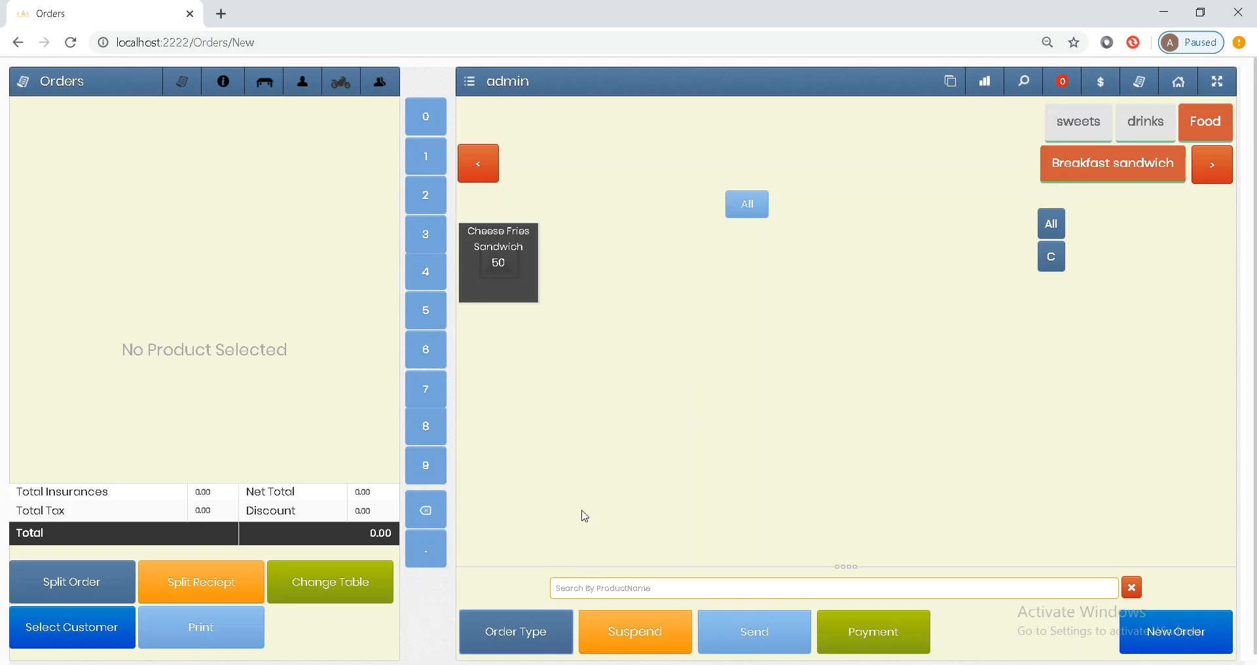
click(518, 643)
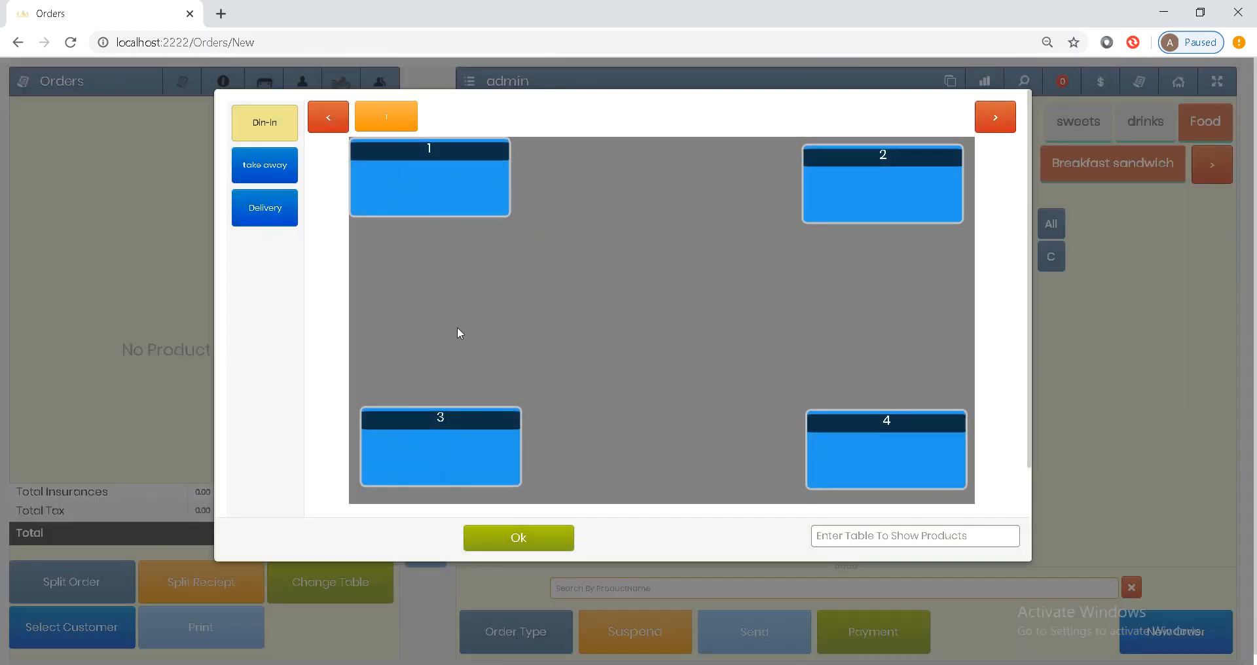
click(269, 164)
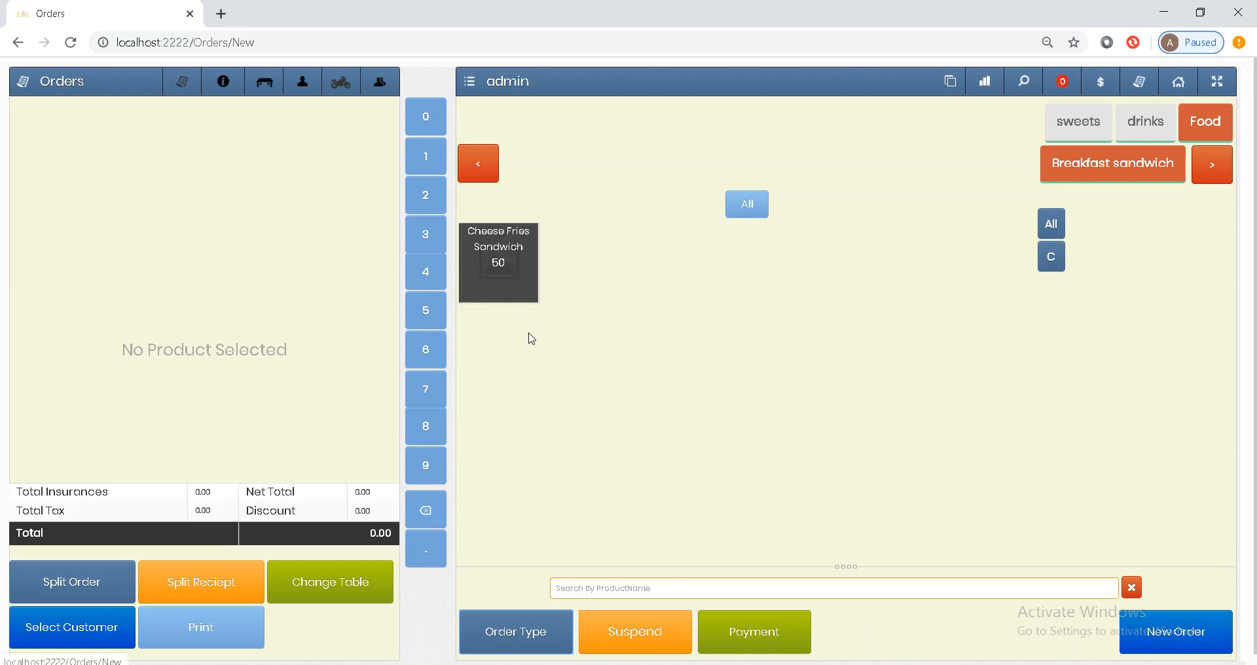
- Ring up four Cheese Fries Sandwiches for 200.00 as take away, then pay and close the order
click(502, 276)
click(502, 276)
click(502, 275)
click(502, 275)
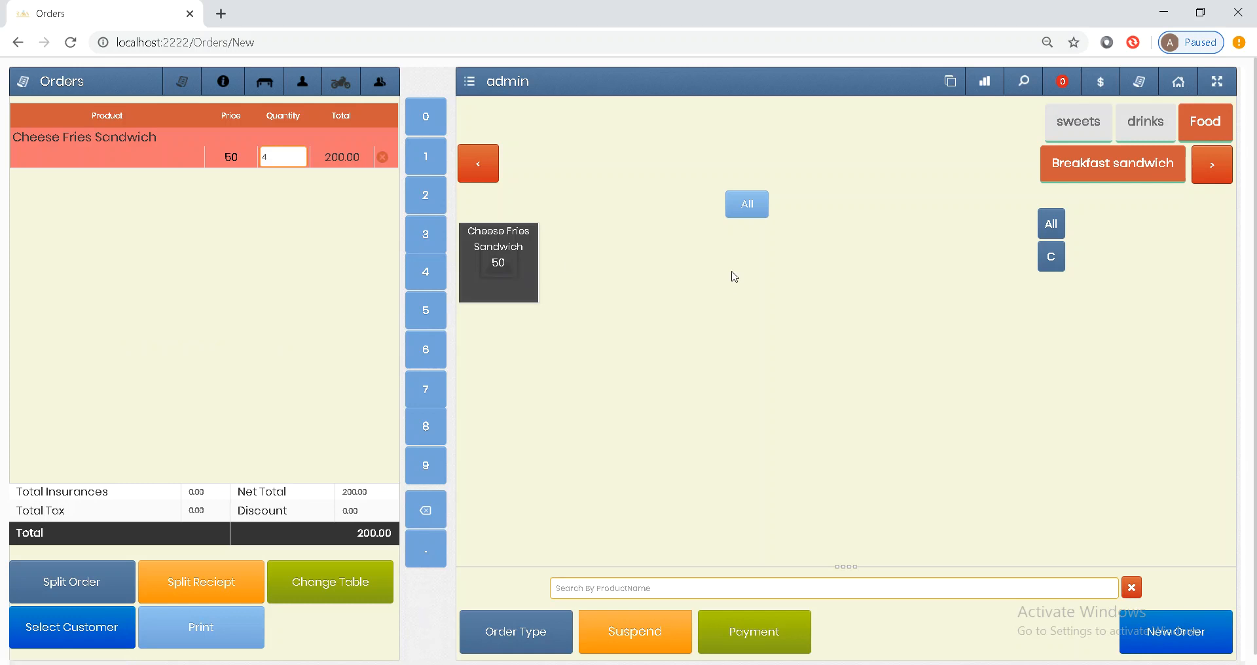
click(766, 624)
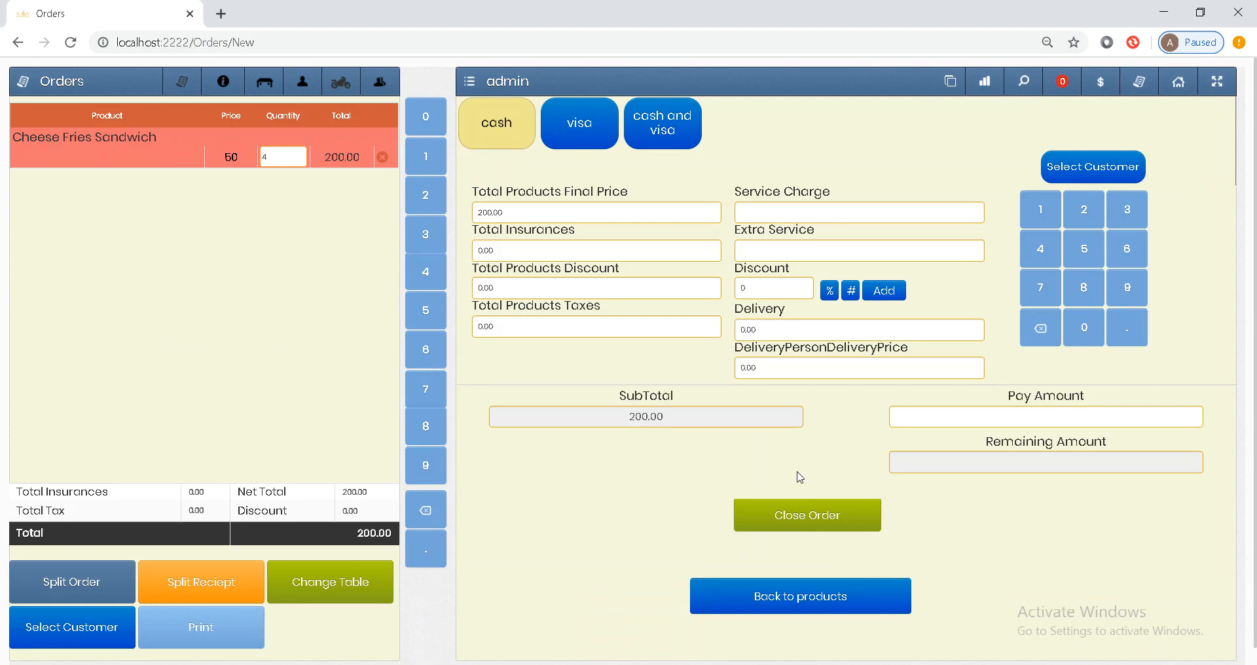
click(810, 509)
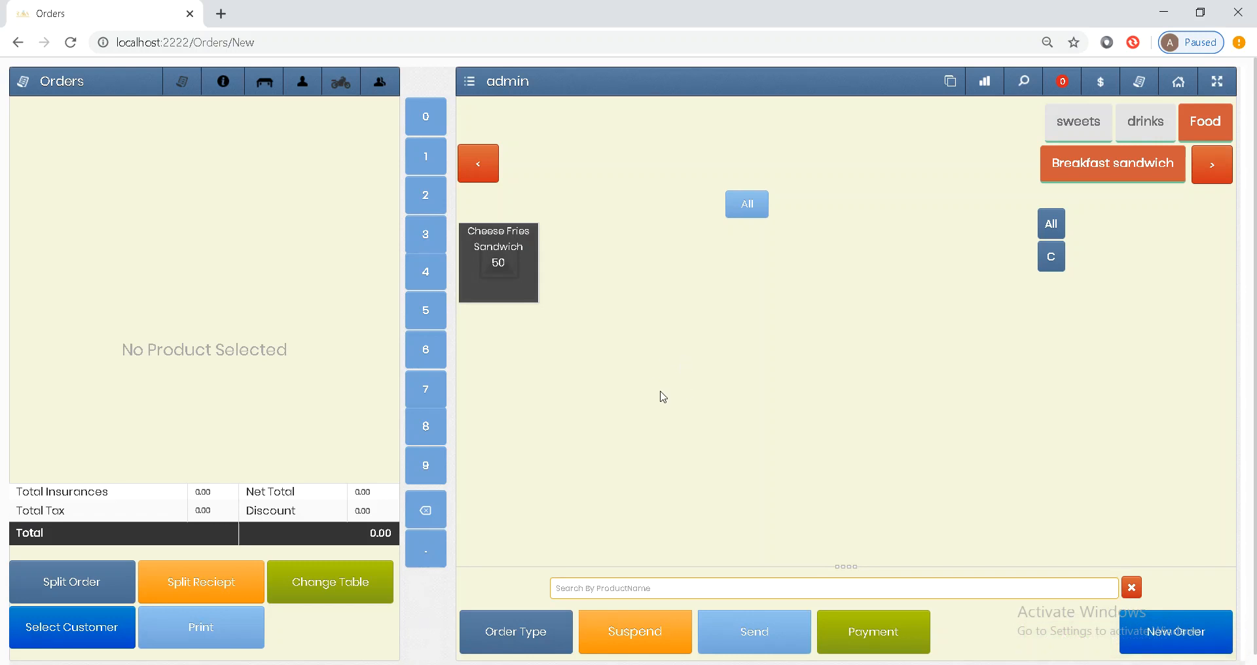
click(521, 635)
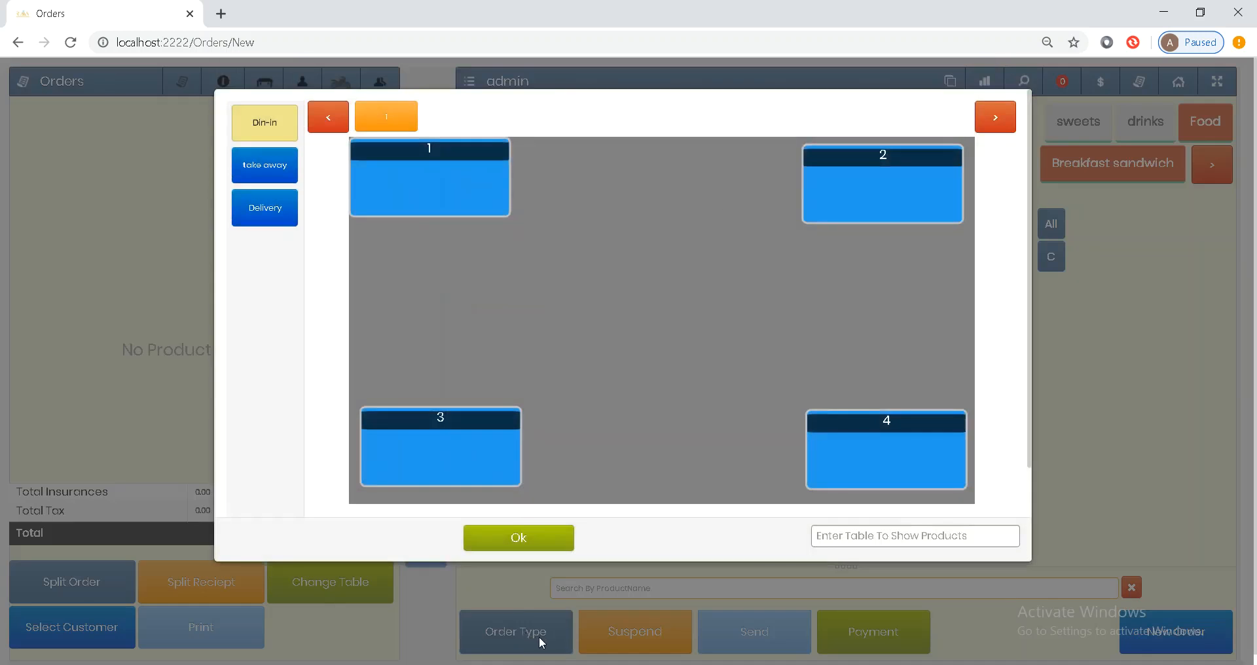
- Make the order a delivery and create a new customer from their phone number and name, assigning them to it
click(275, 224)
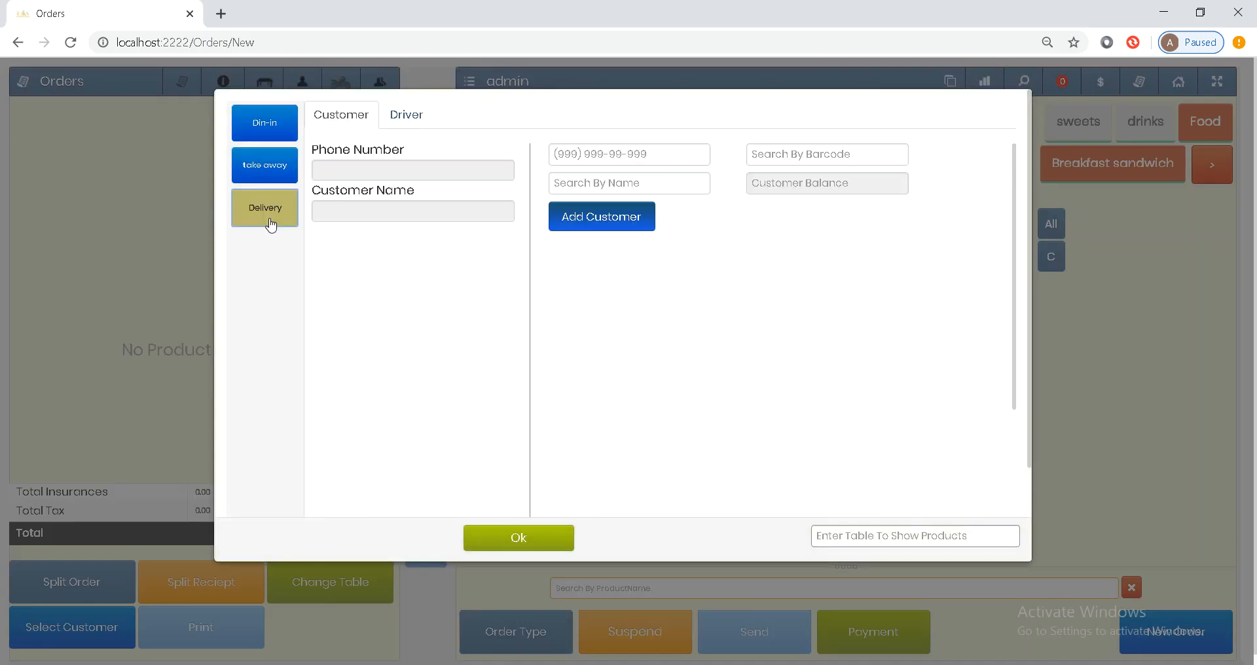
click(563, 157)
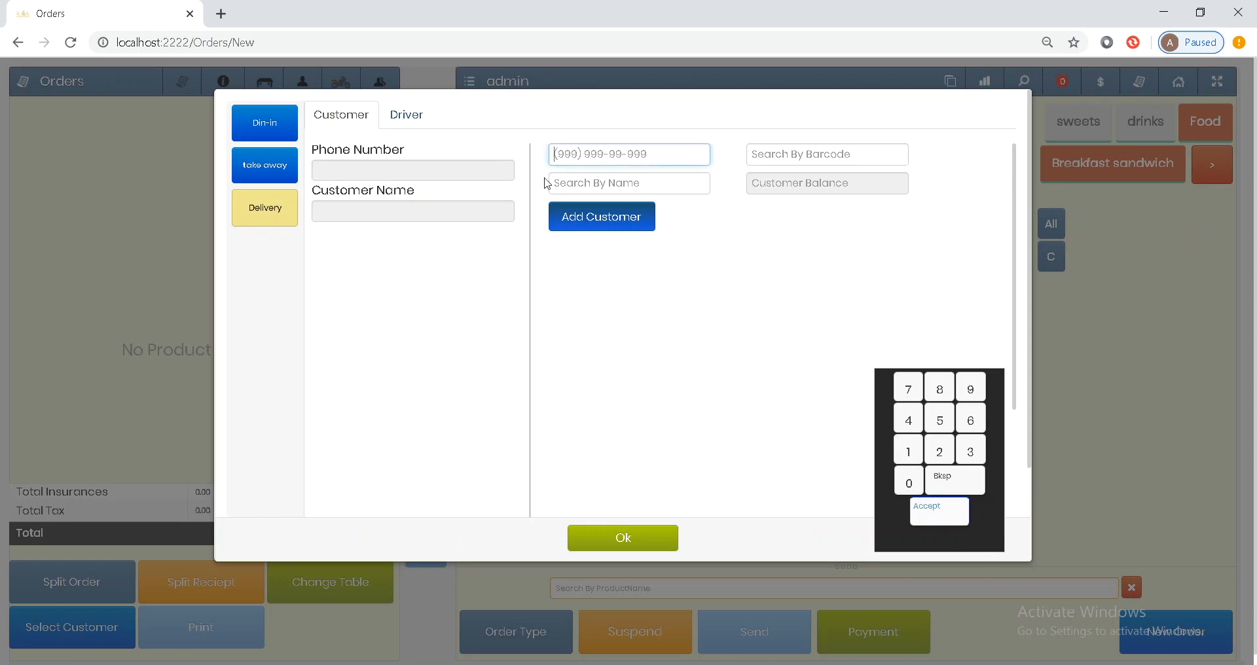
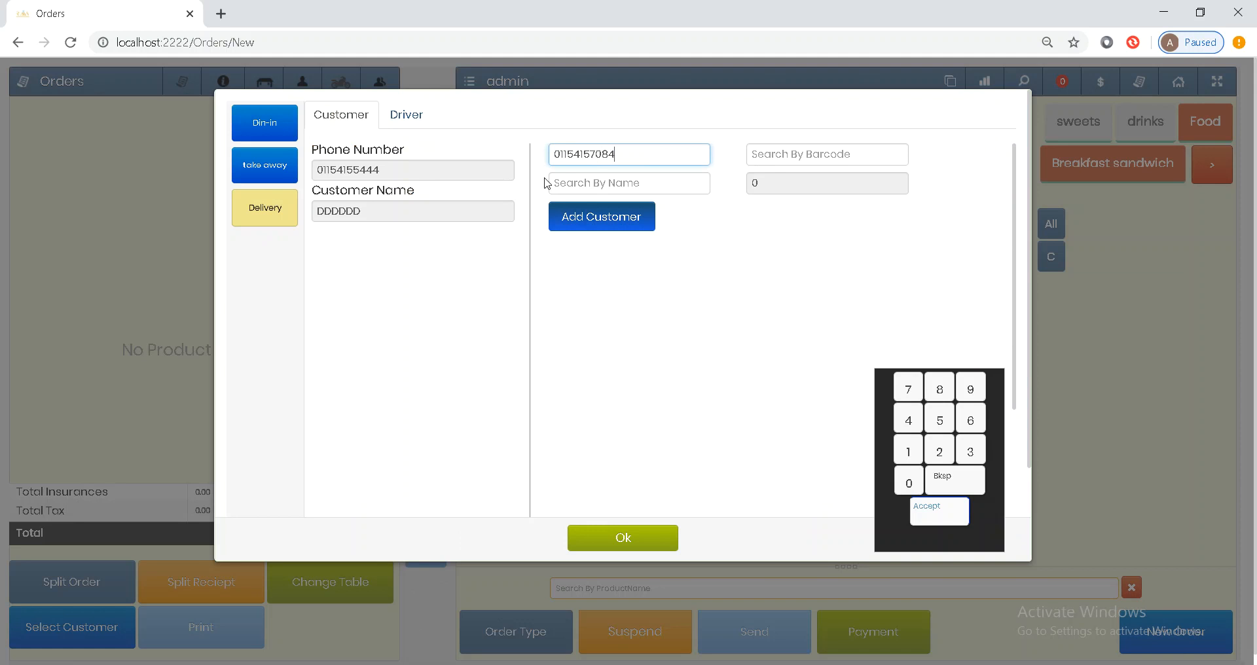
click(559, 182)
text(AM)
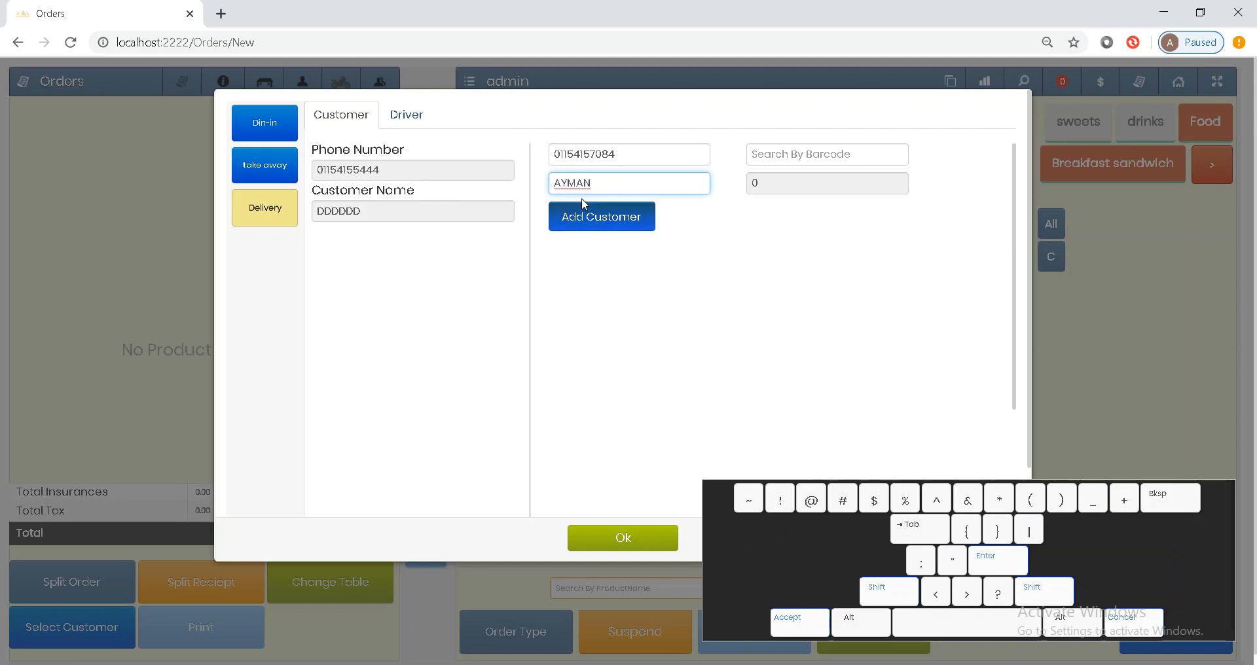
click(585, 228)
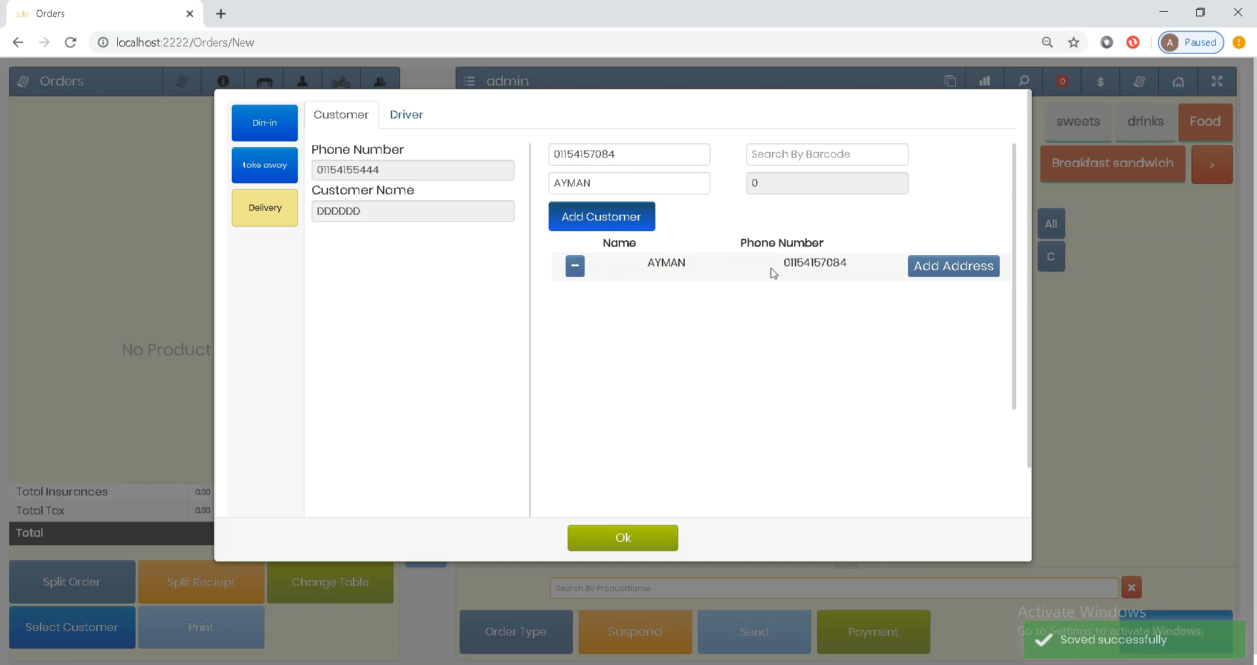
click(774, 273)
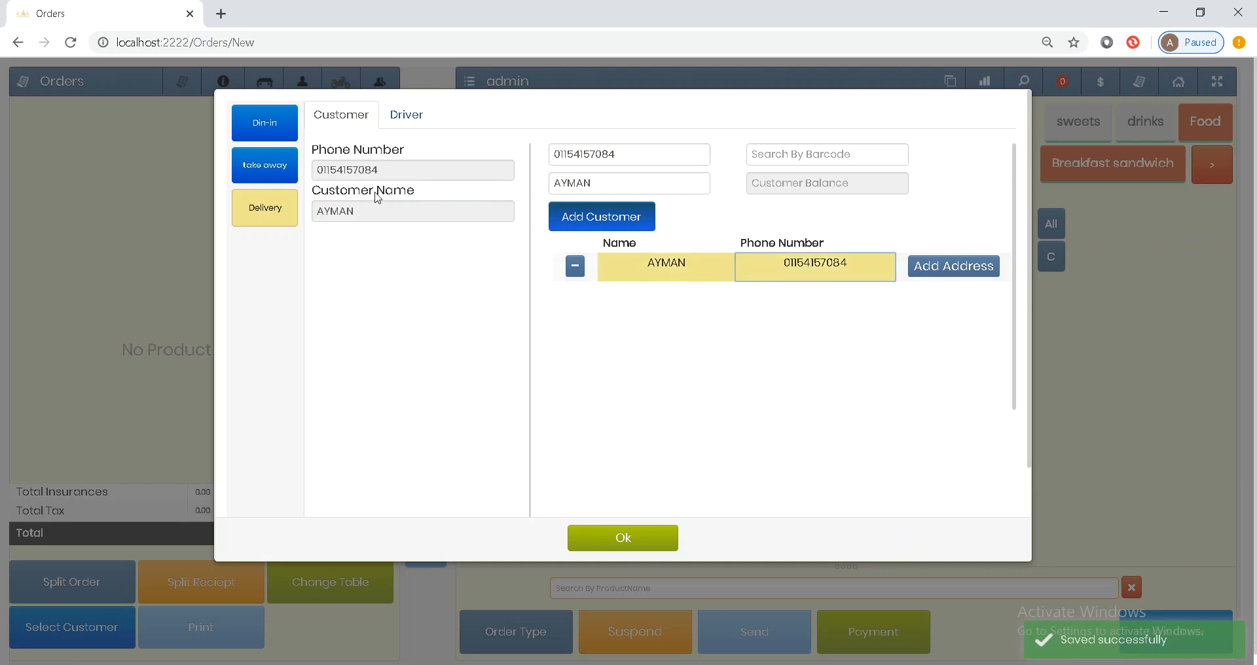
click(945, 267)
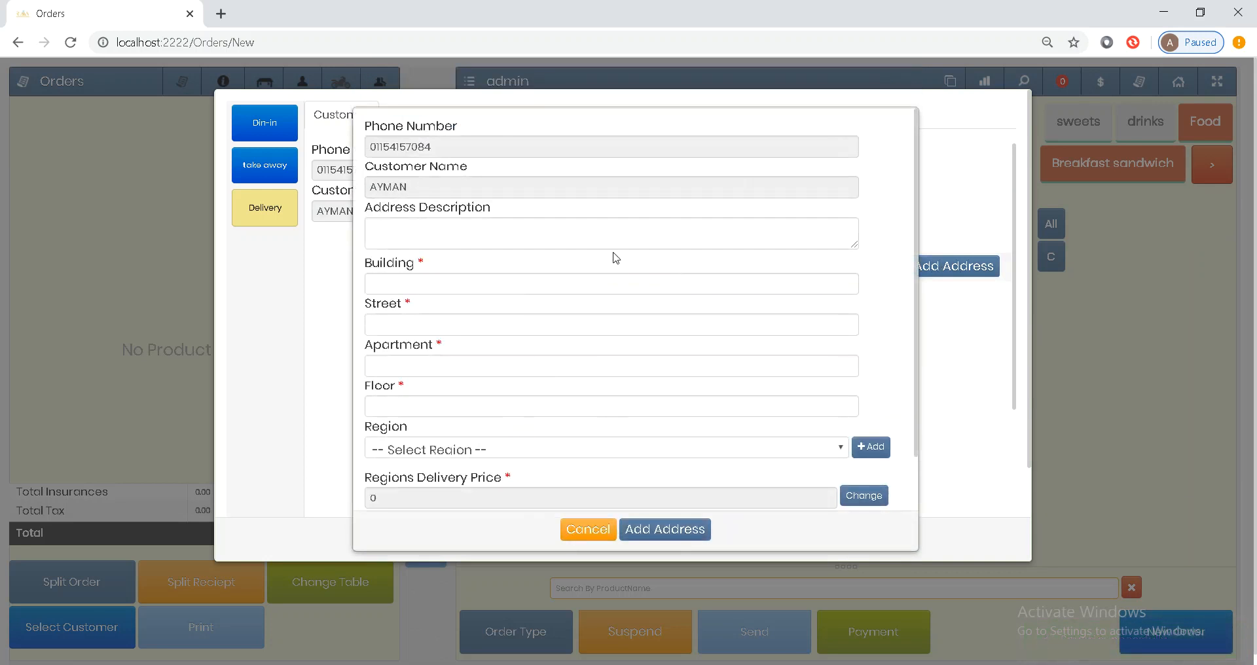
- Fill in the customer's address with building 1, apartment 1 and floor 1, and choose the region
click(559, 236)
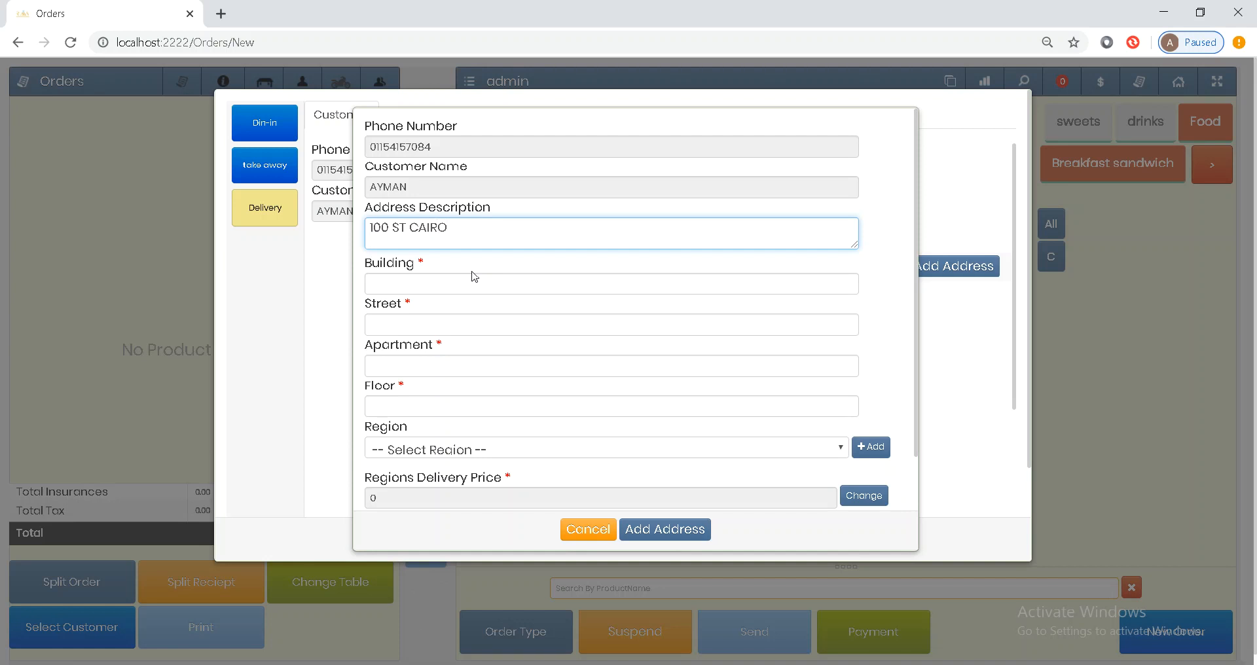
click(473, 276)
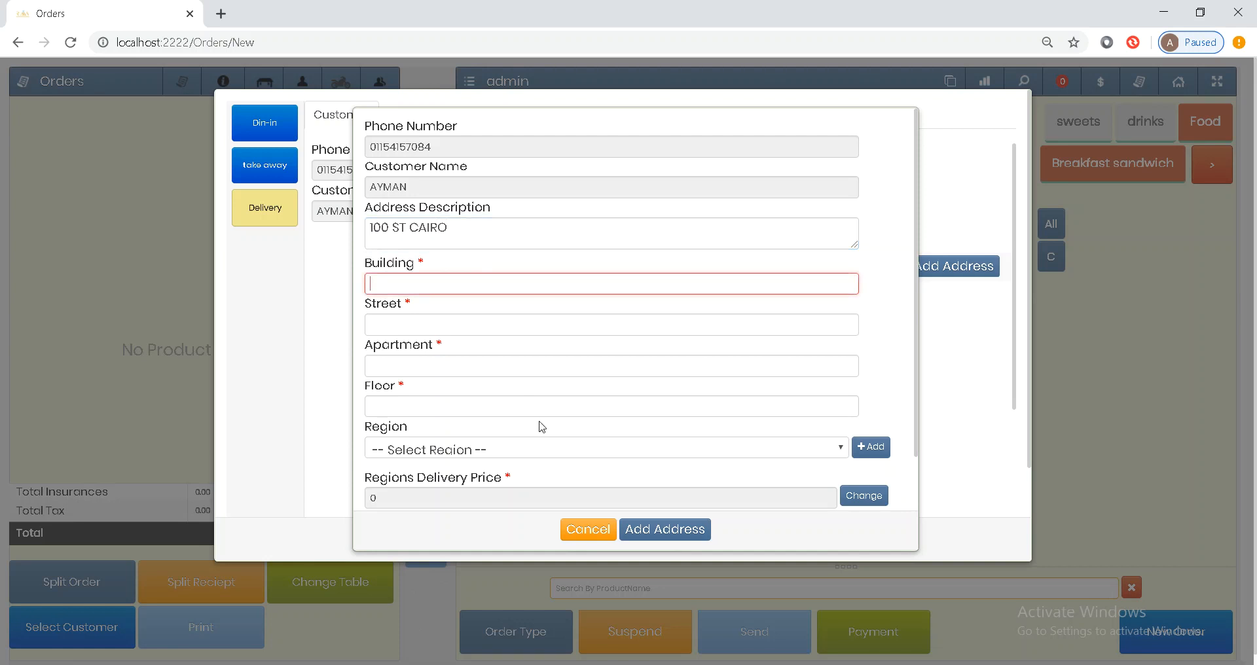
text(1)
key(Tab)
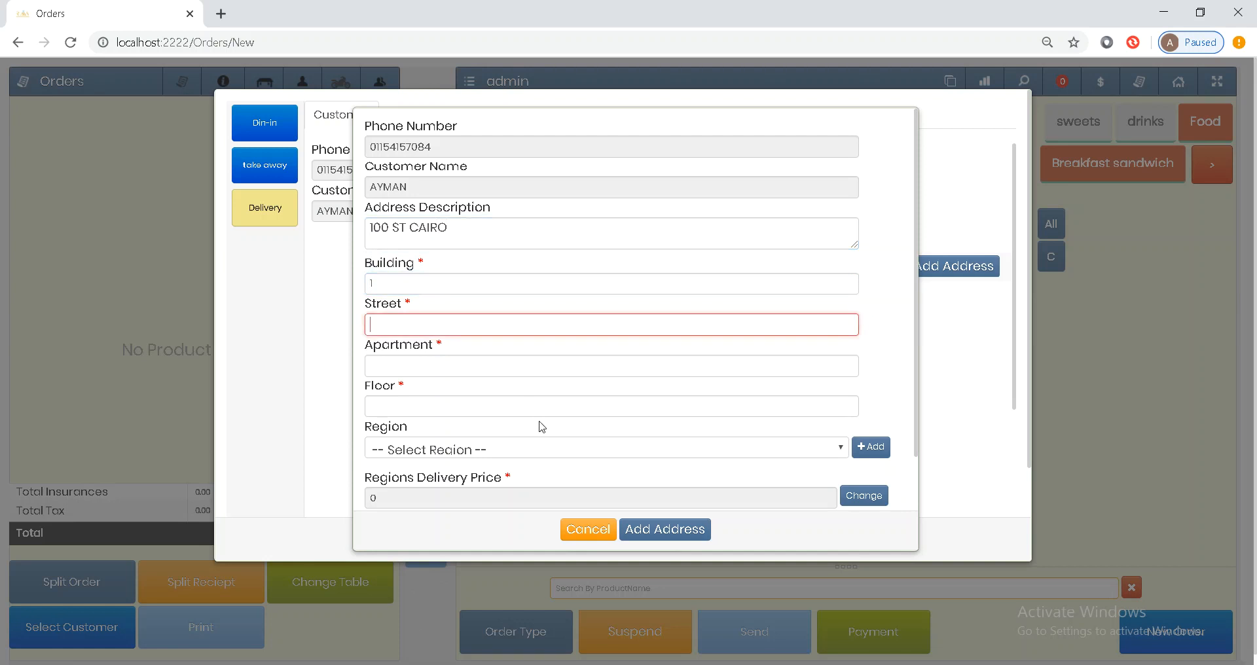
key(Tab)
text(1)
key(Tab)
text(1)
key(Tab)
scroll(546, 393, down, 1)
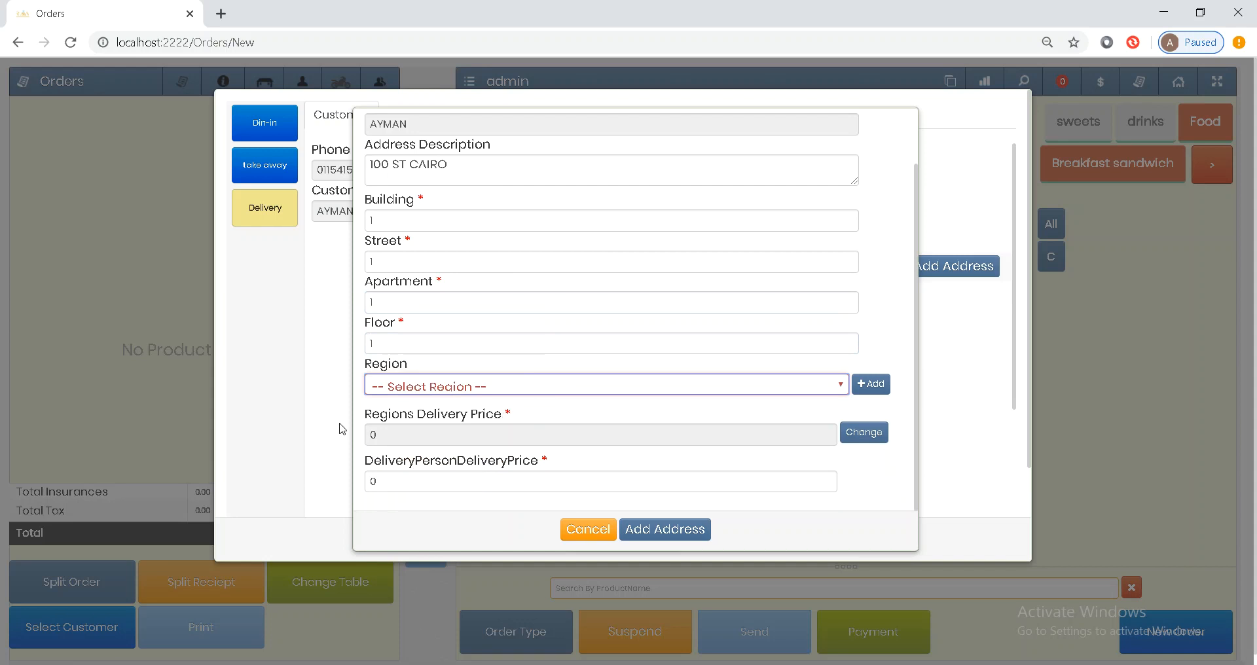
drag(372, 423, 478, 421)
click(479, 421)
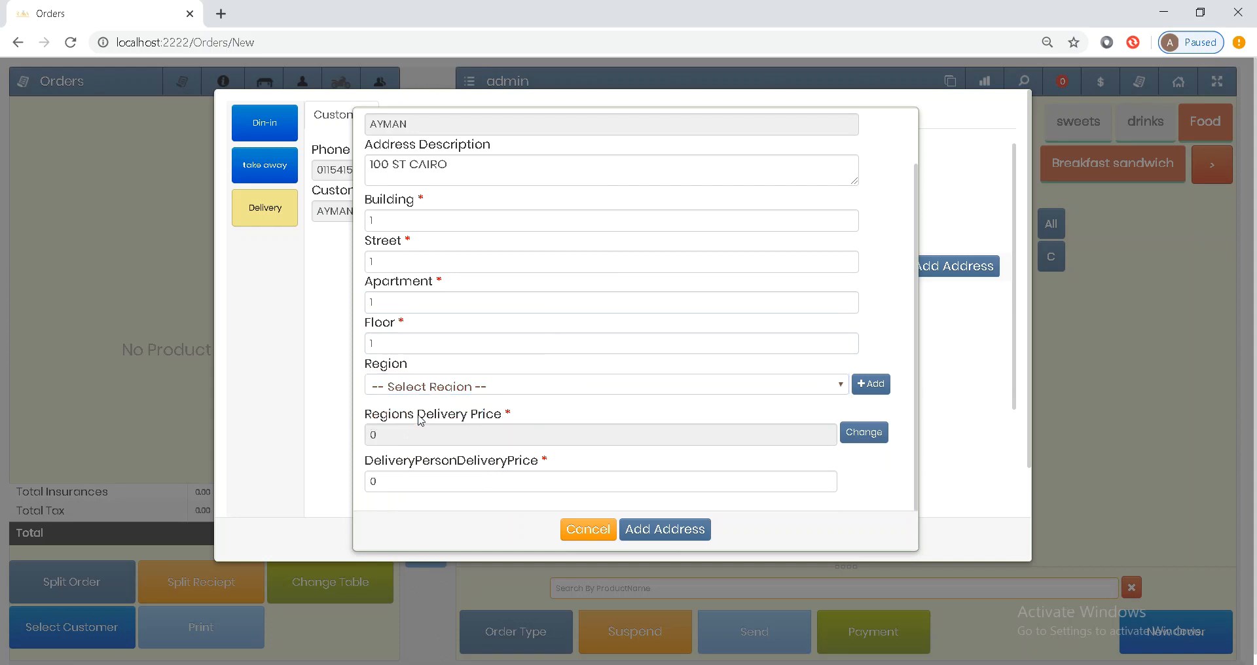
double_click(451, 466)
click(444, 466)
- Set the regional and delivery-person delivery prices to 25 and save the address
click(861, 439)
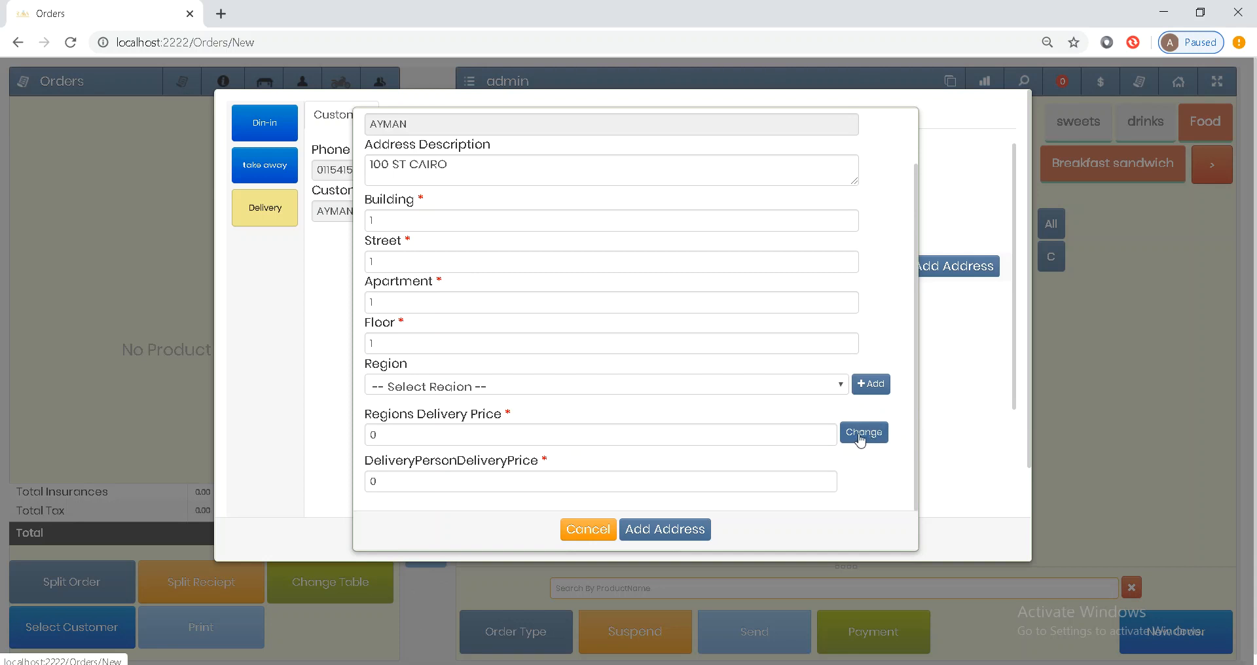
double_click(719, 439)
text(25)
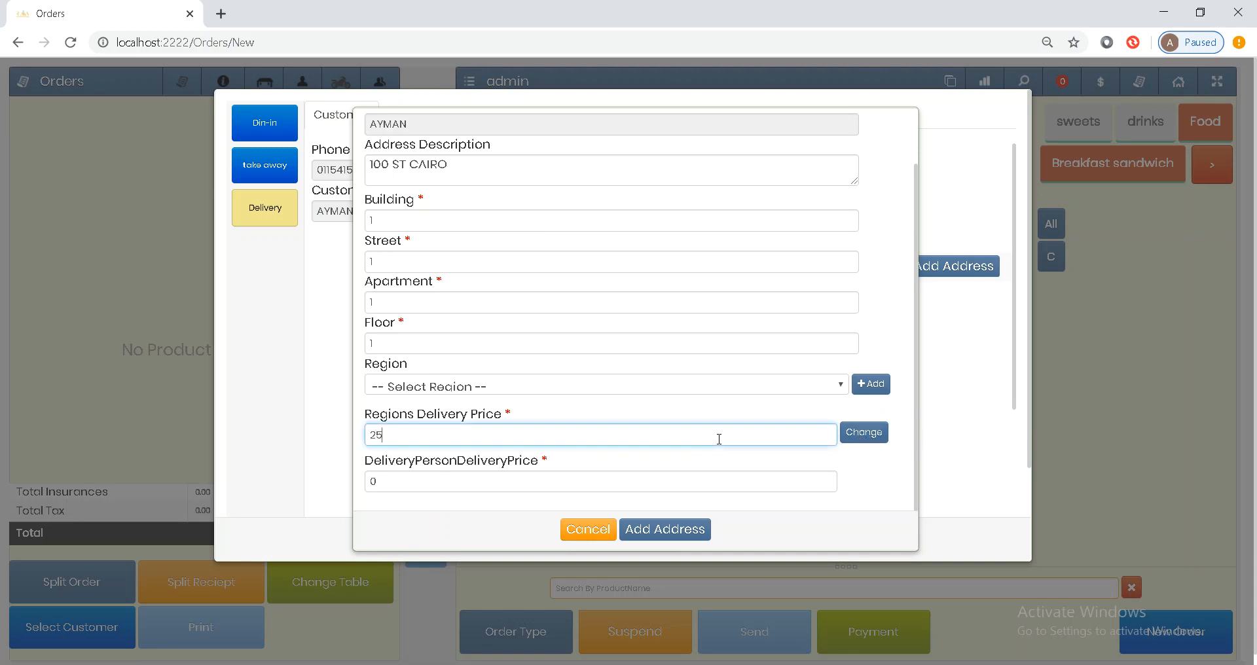
double_click(398, 484)
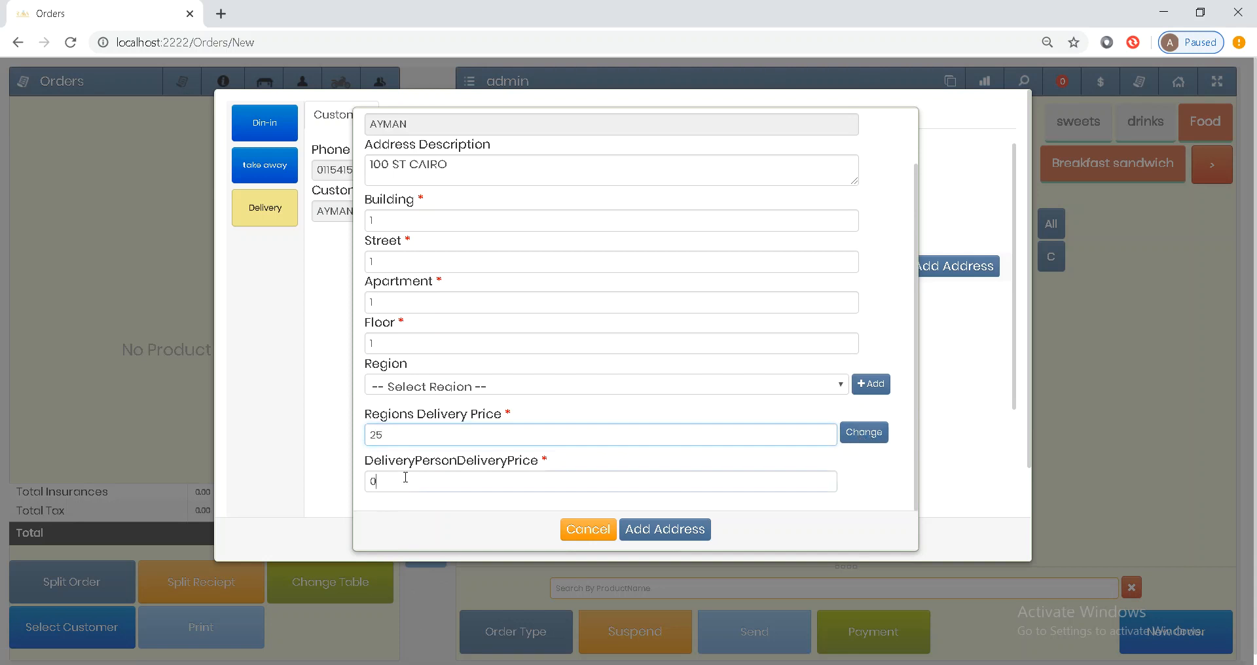
text(25)
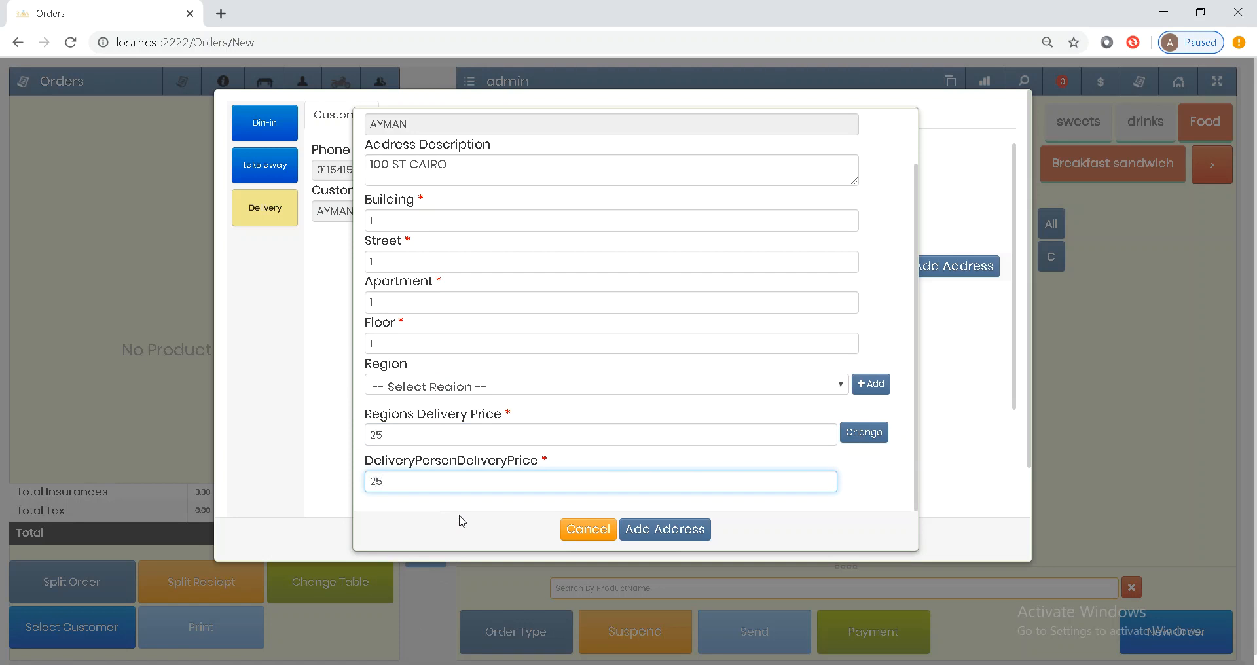
click(684, 531)
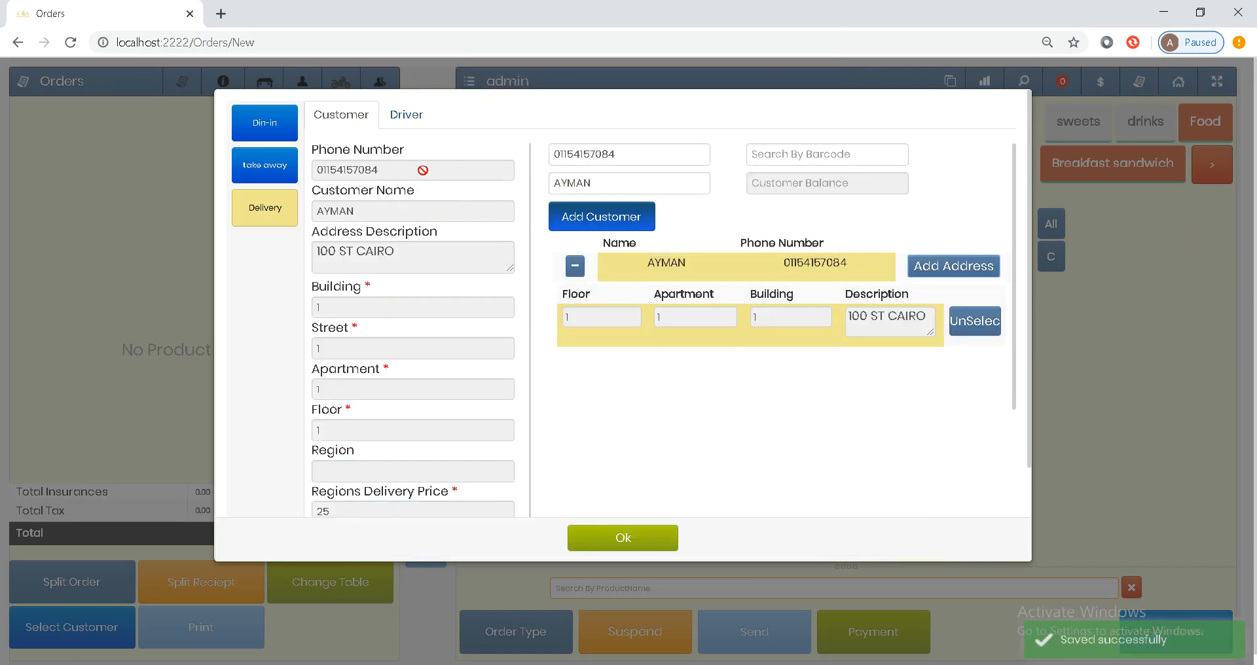
- Assign the listed driver to the delivery order and confirm the delivery details
click(413, 123)
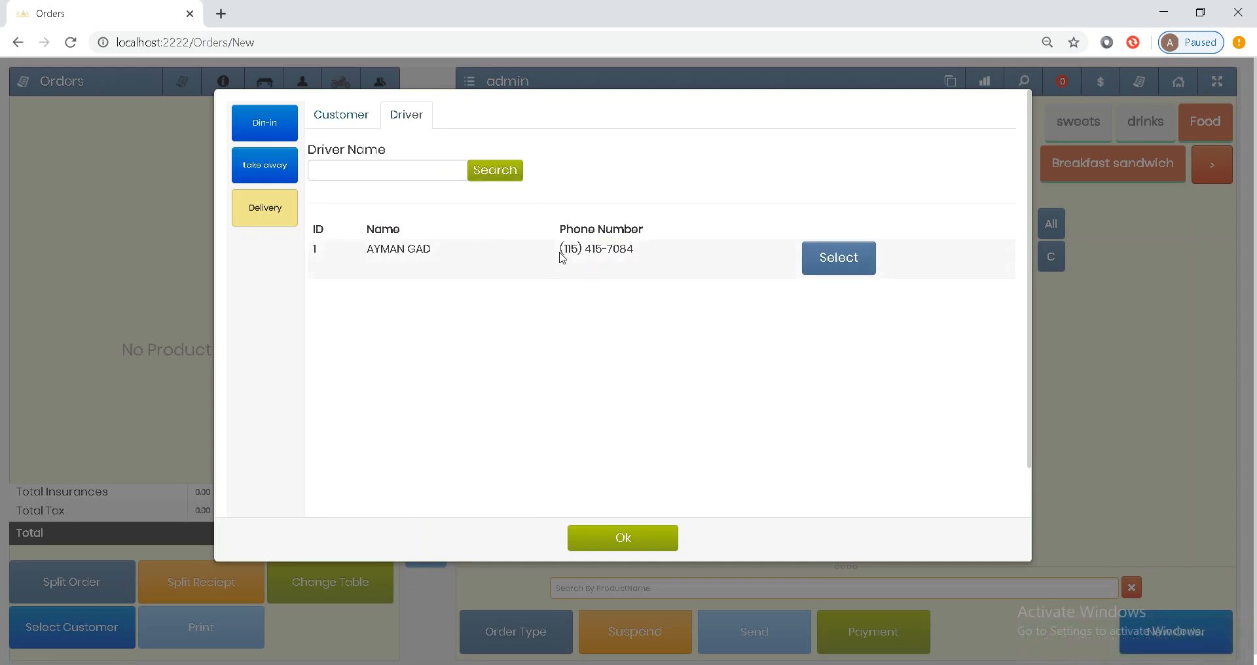
click(845, 262)
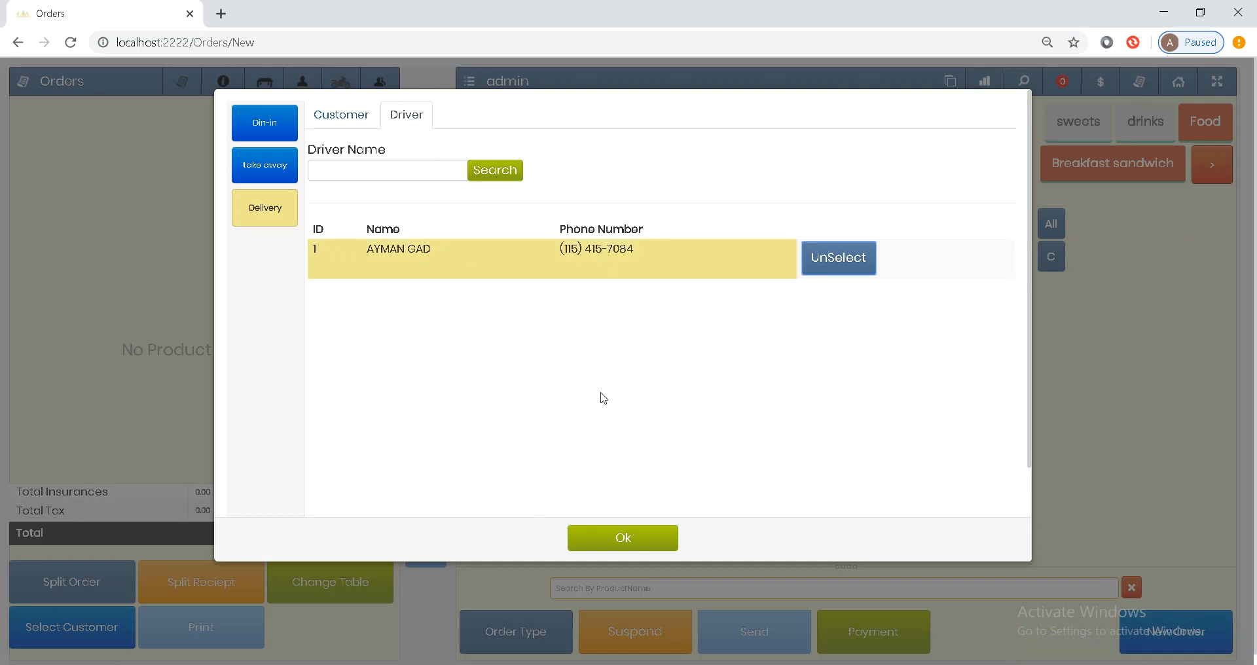
click(630, 543)
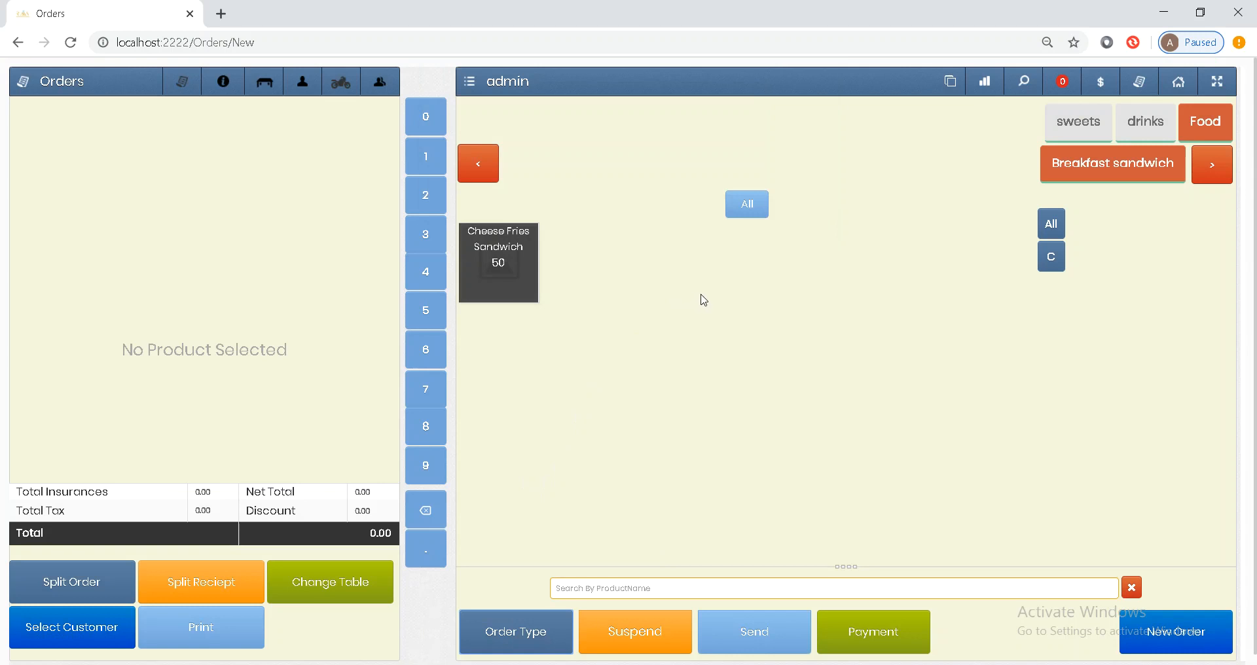
- Add 3 Cheese Fries Sandwiches, Orange juice, Mango juice and Chocolate cake, then send the 230.00 delivery order
triple_click(513, 287)
click(1092, 115)
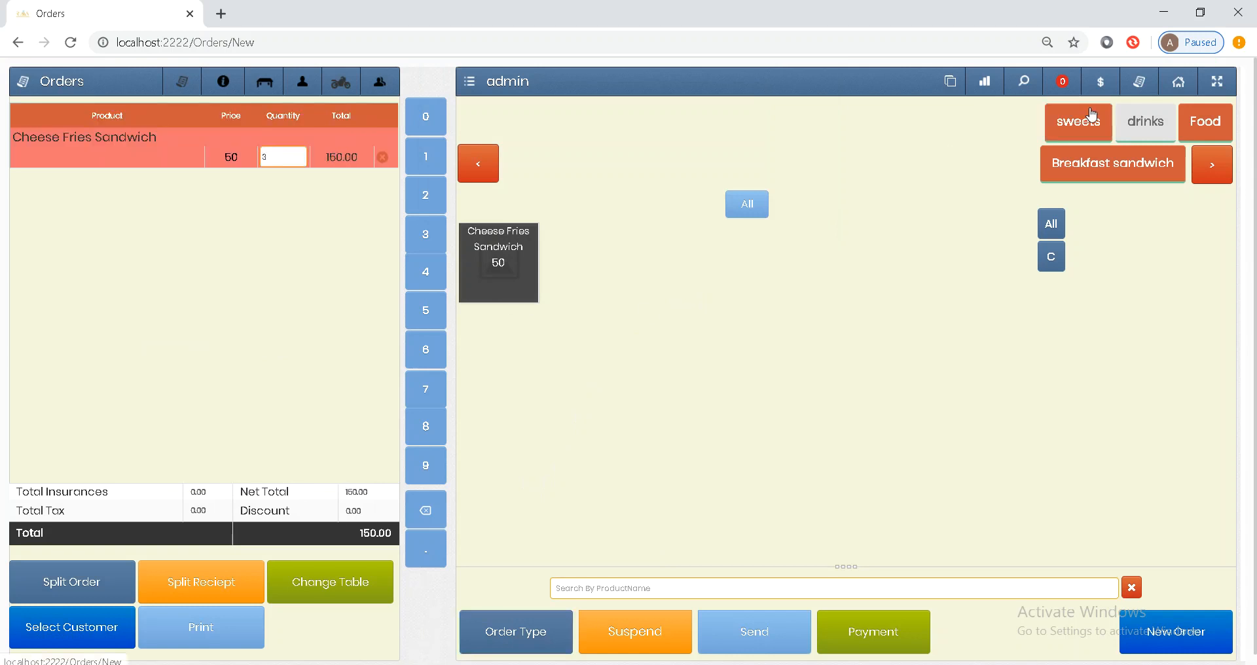
click(1145, 121)
click(558, 288)
click(498, 275)
click(1055, 133)
click(499, 281)
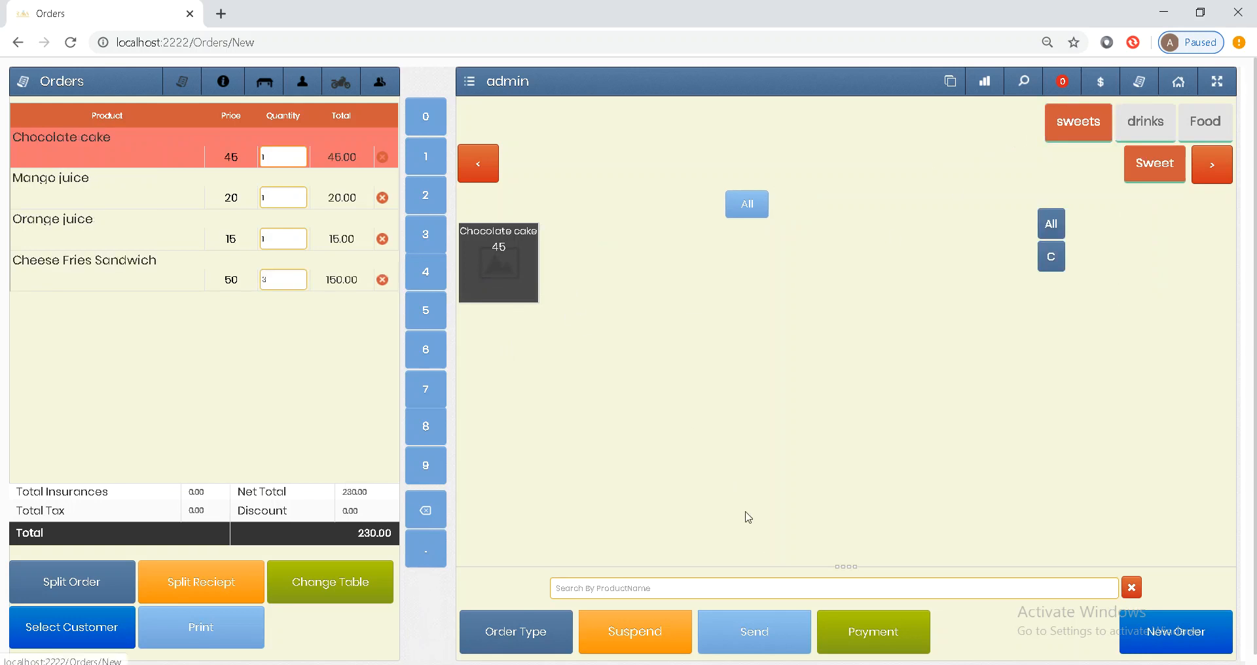
click(750, 645)
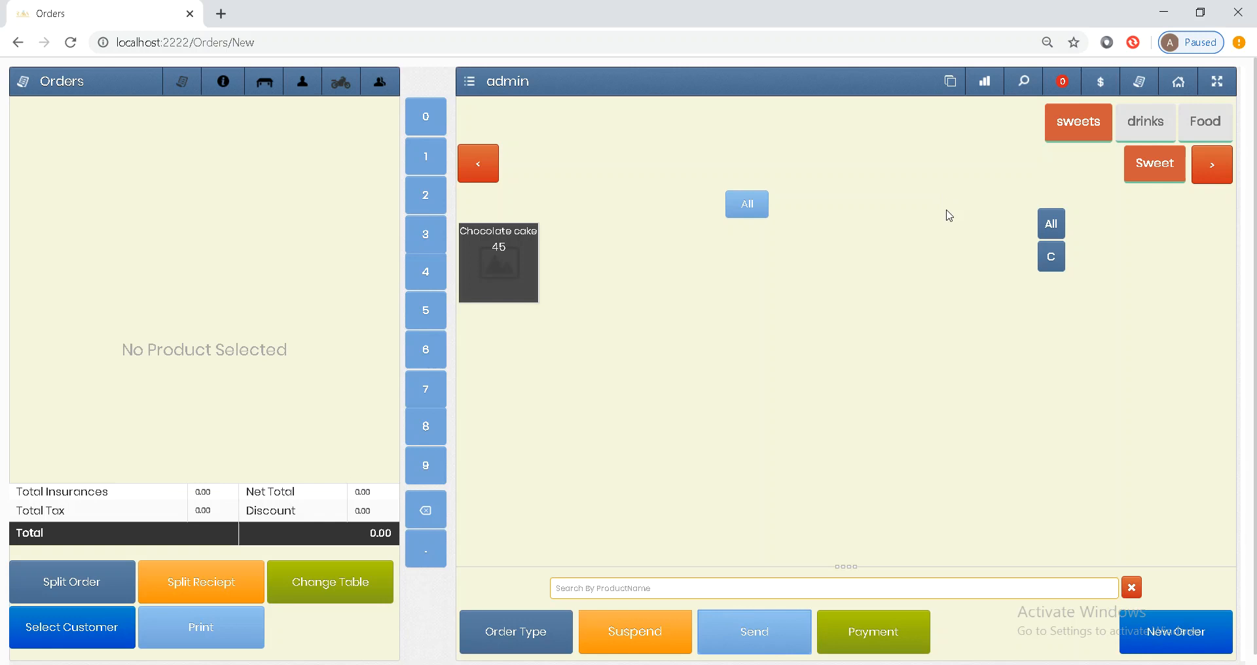
- Receive and close all of the driver's orders (230.00) under Cashier Operations > Receive Orders, then return to Orders
click(951, 87)
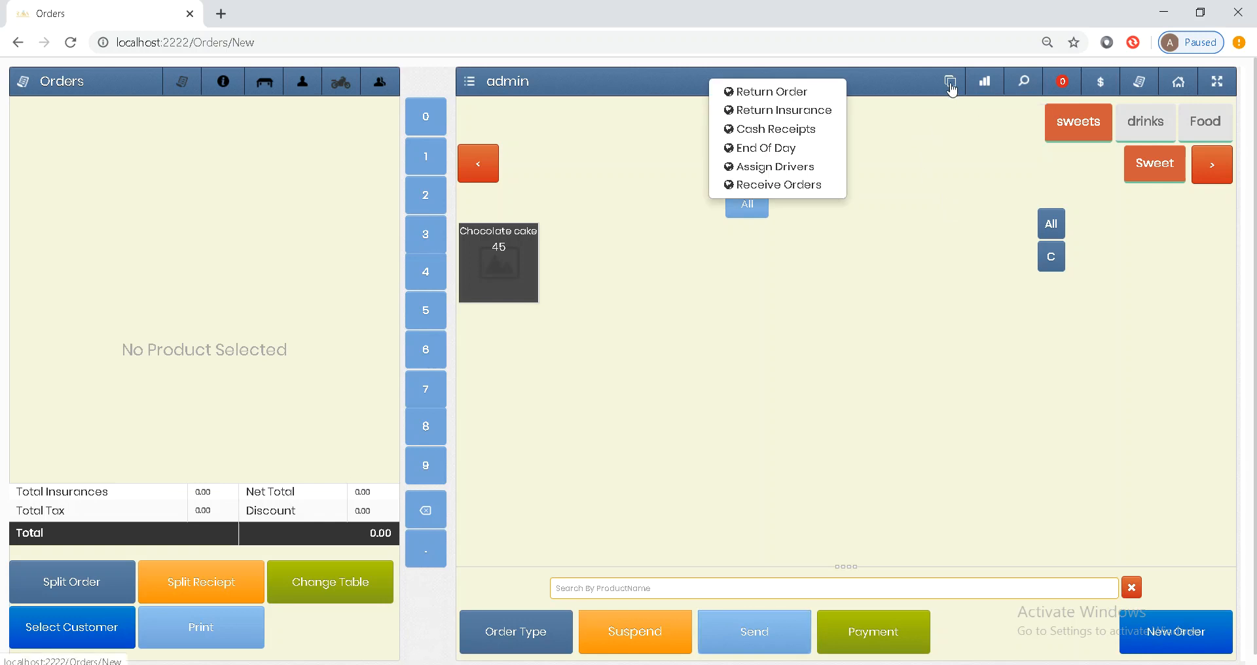
click(790, 190)
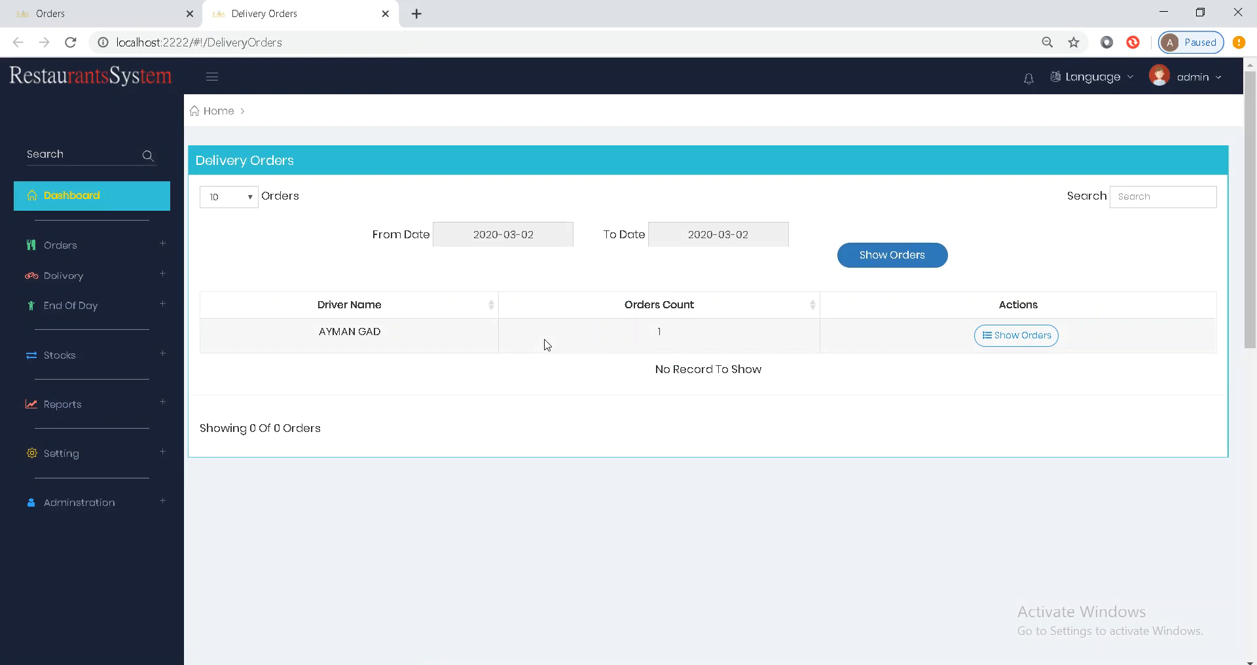
click(377, 342)
click(1033, 339)
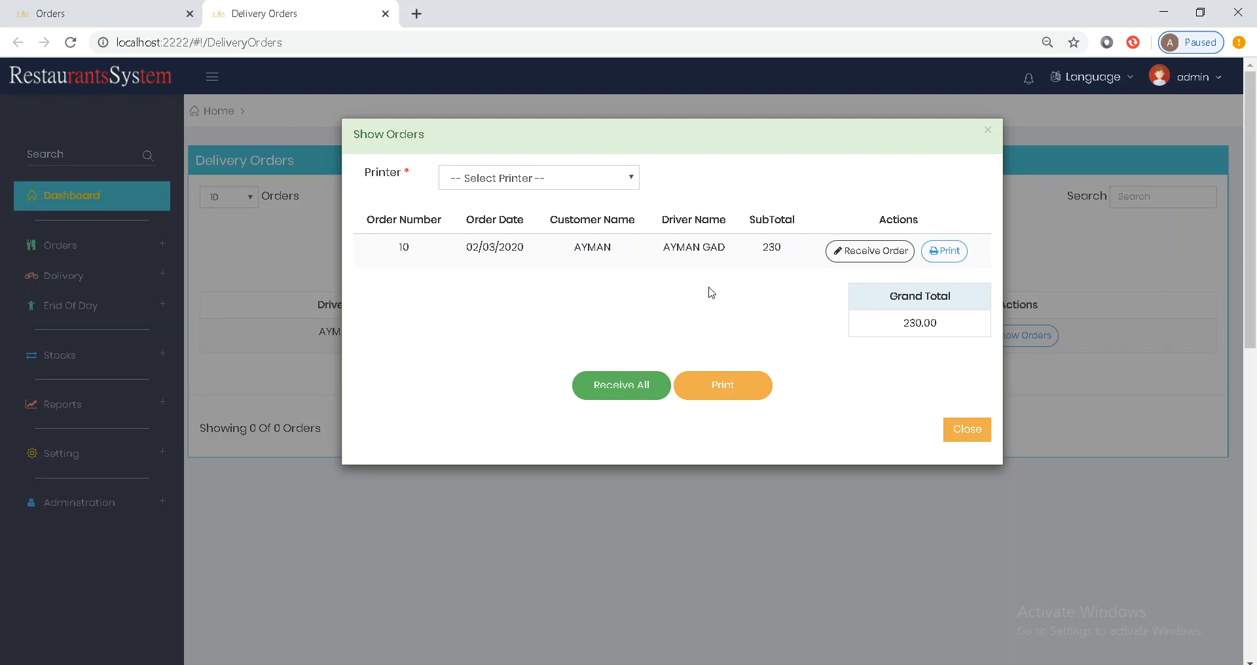
click(618, 388)
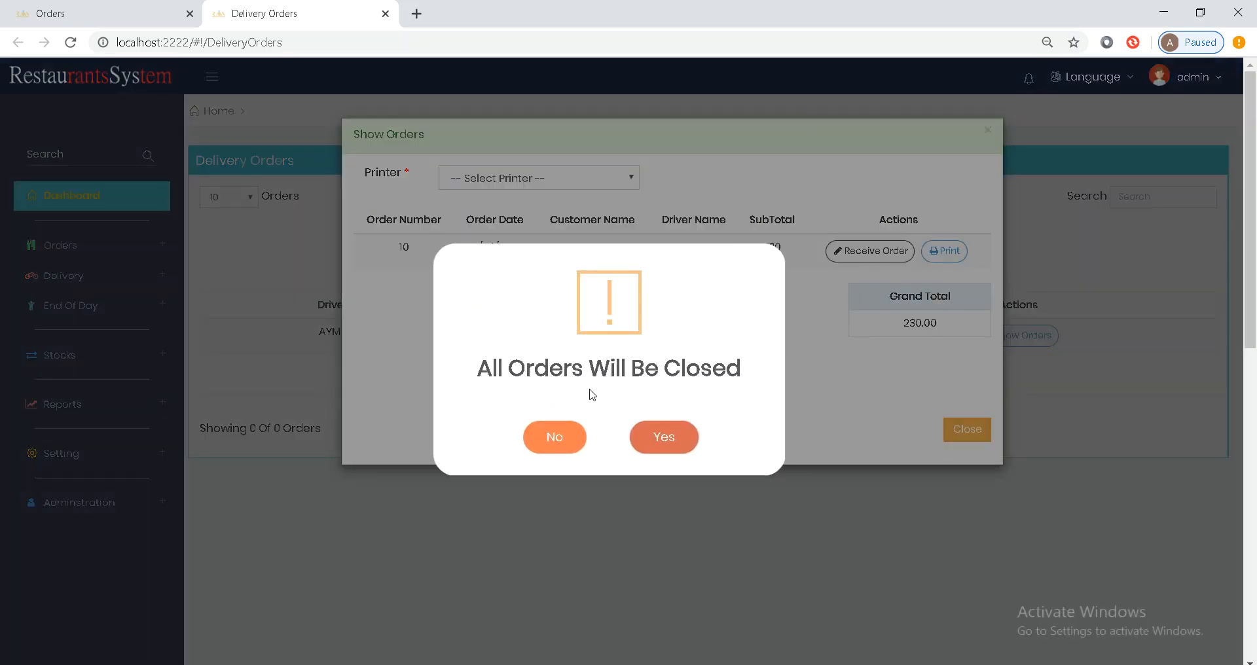
click(678, 438)
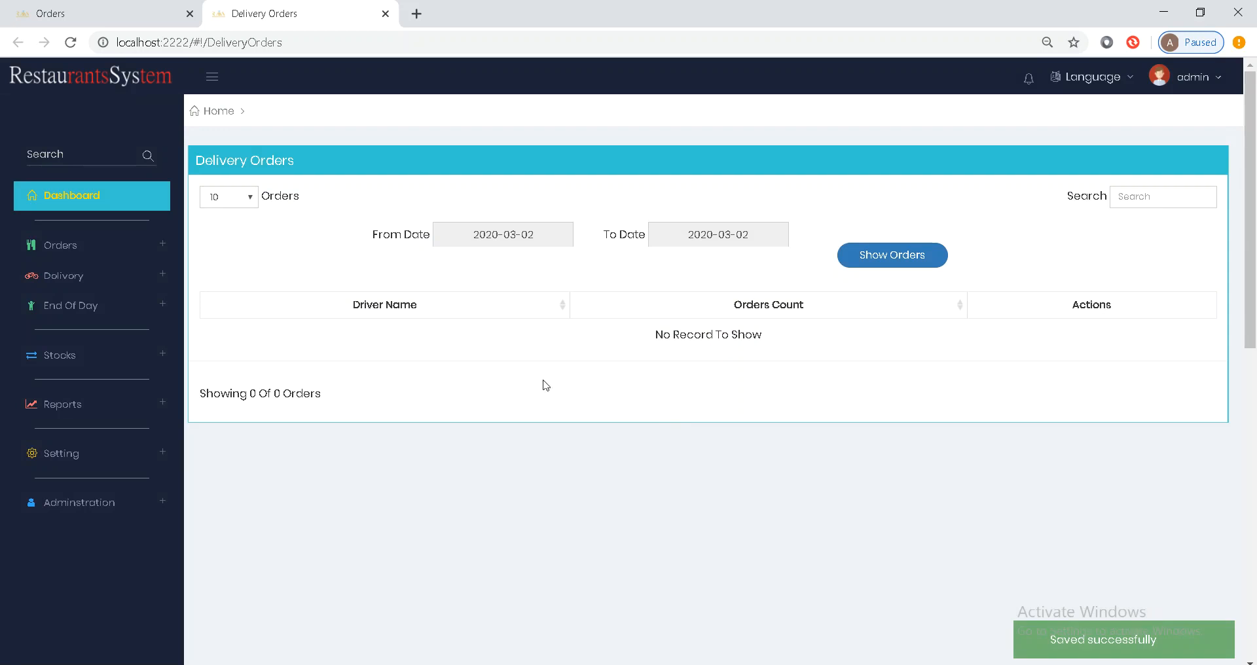
click(149, 16)
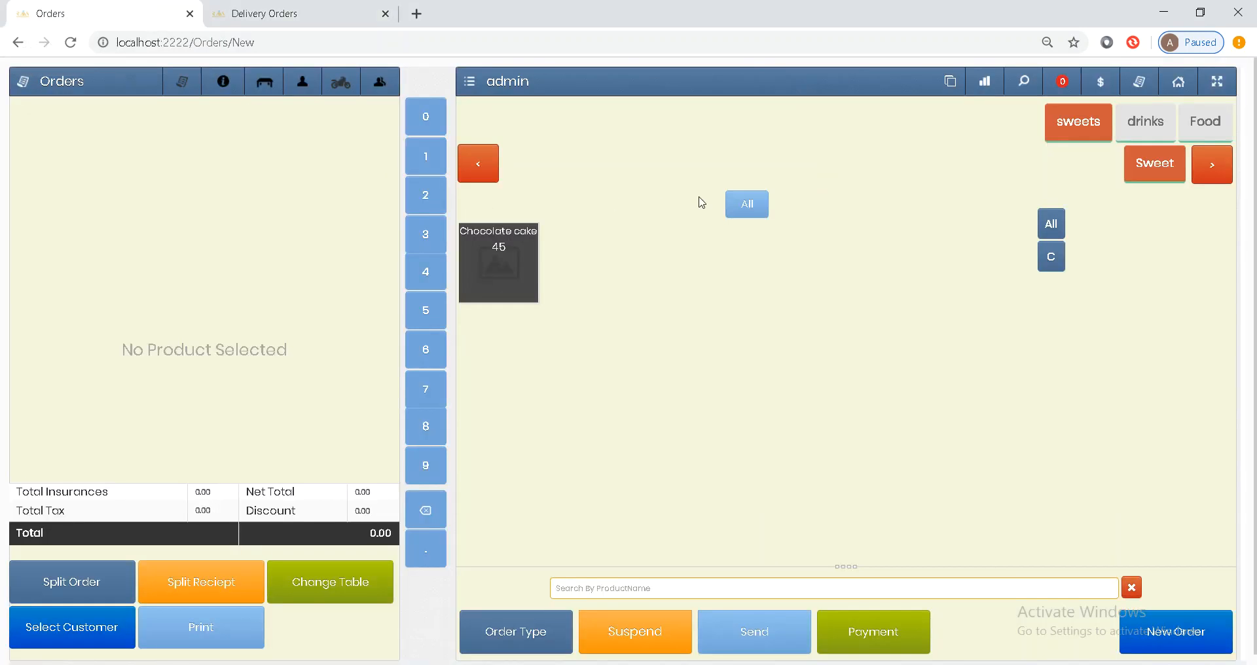
- Show the Food category products, then return to the cashier home page
click(1205, 122)
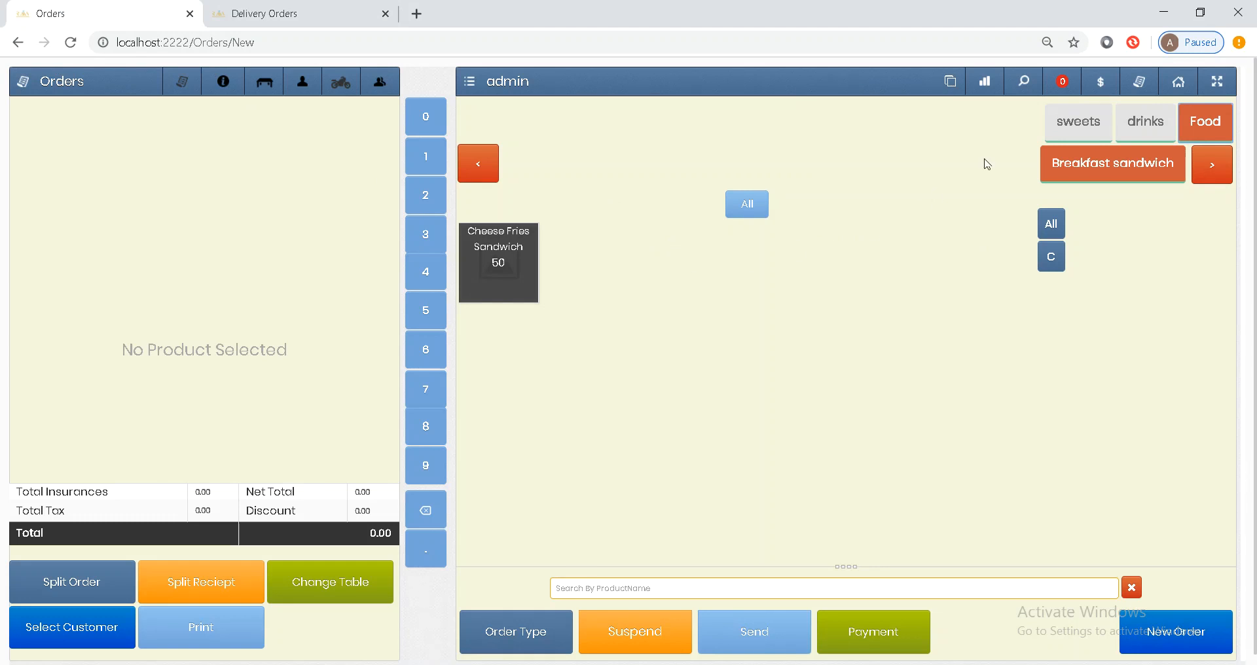
click(1180, 91)
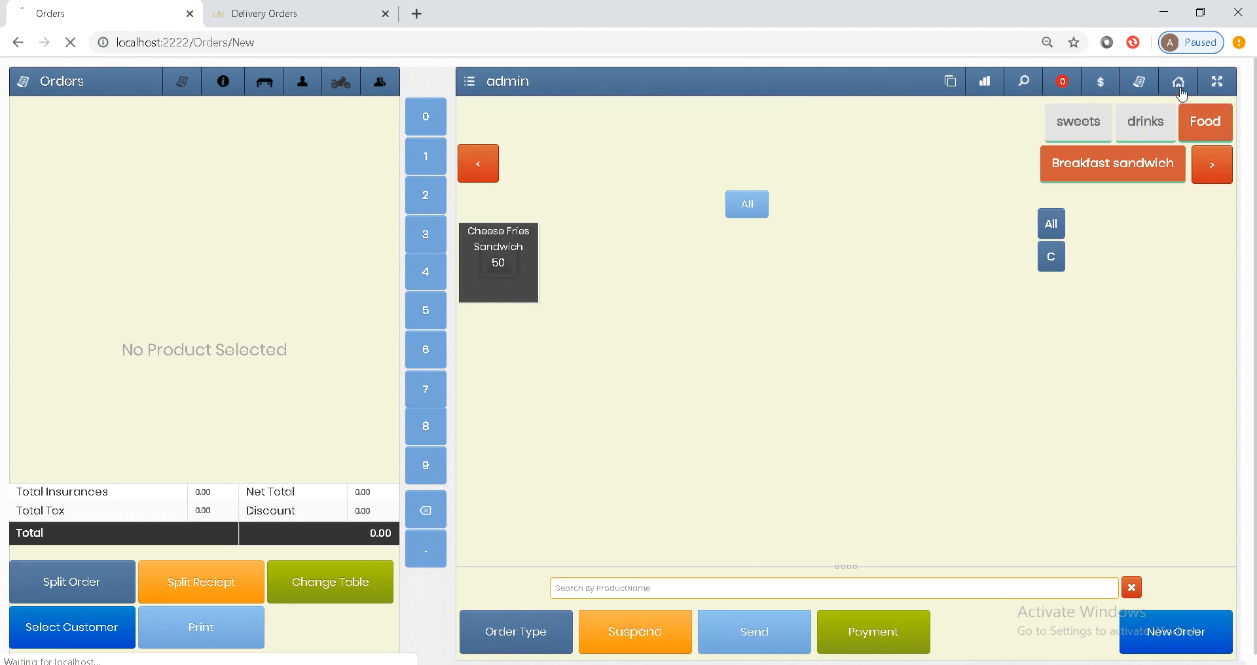